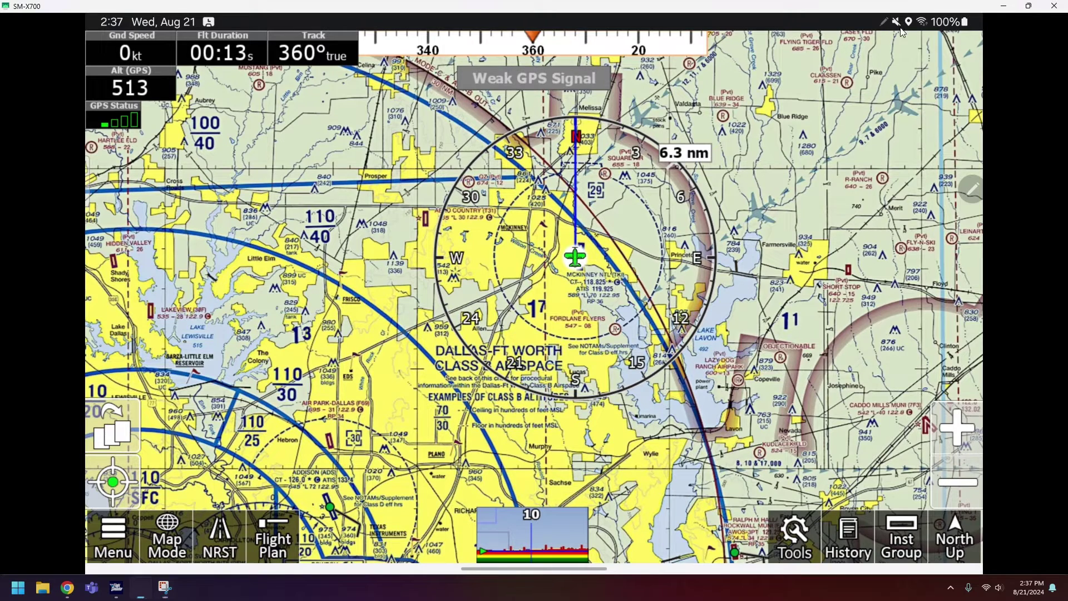
# Open and close the tablet's notification shade, then pan the sectional chart to centre the aircraft
pyautogui.moveTo(902, 28); pyautogui.dragTo(915, 221)
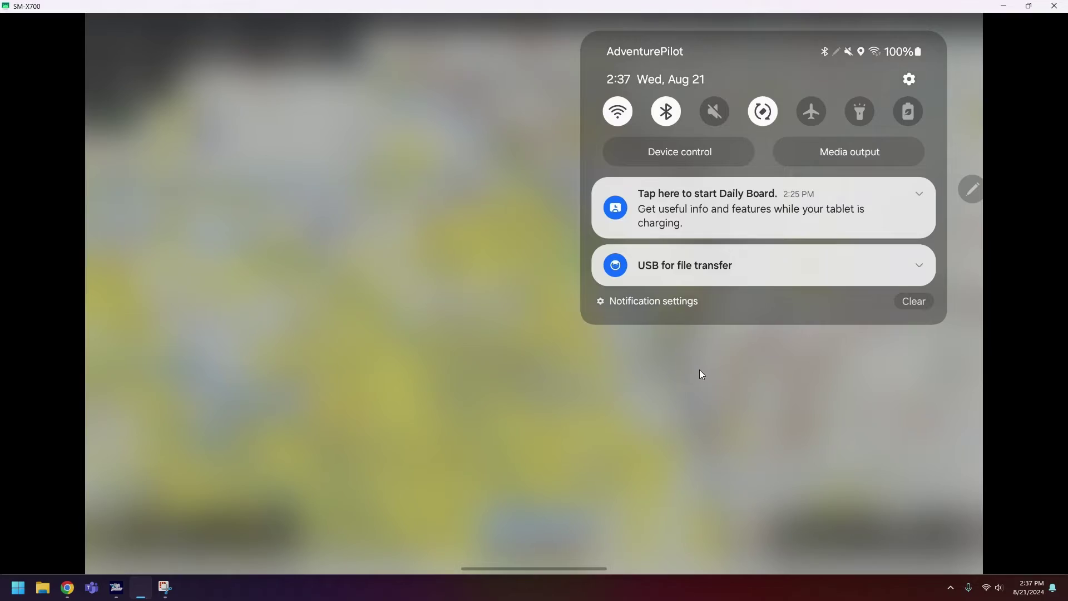
pyautogui.moveTo(700, 370); pyautogui.dragTo(679, 6)
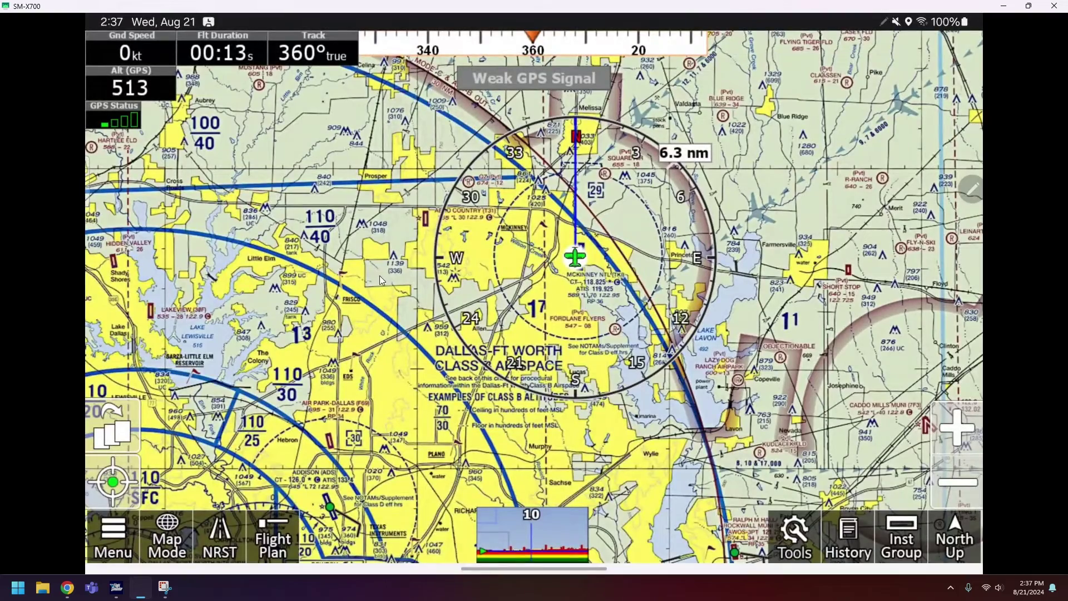
pyautogui.moveTo(408, 329); pyautogui.dragTo(353, 375)
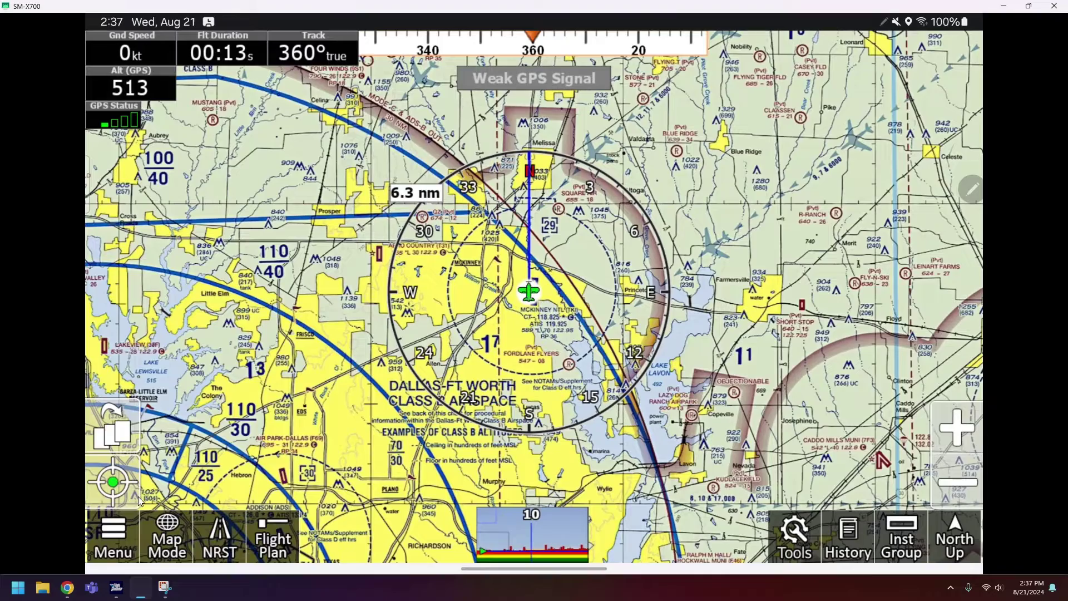
# Keep AUTO-DETECT as the ADS-B device under Setup > ADS/B, then minimise the SM-X700 mirror
pyautogui.click(115, 529)
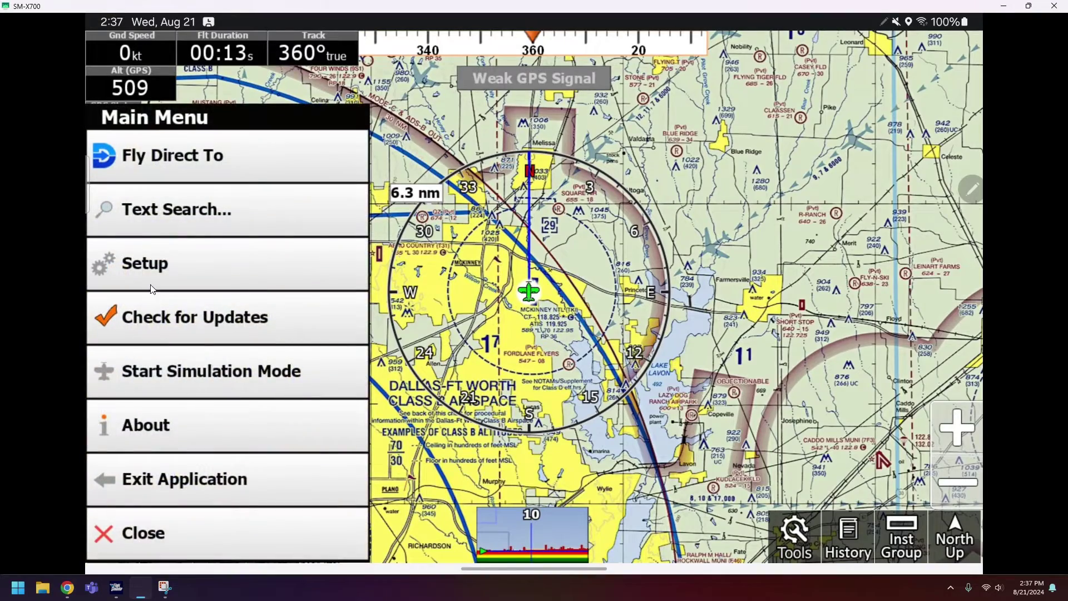
pyautogui.click(152, 280)
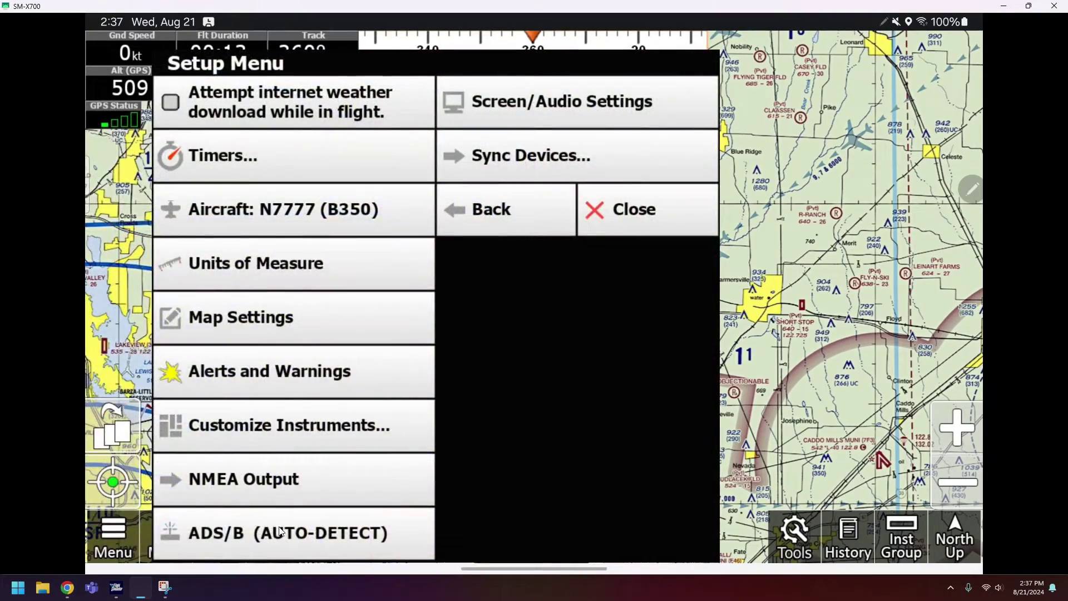
pyautogui.click(279, 526)
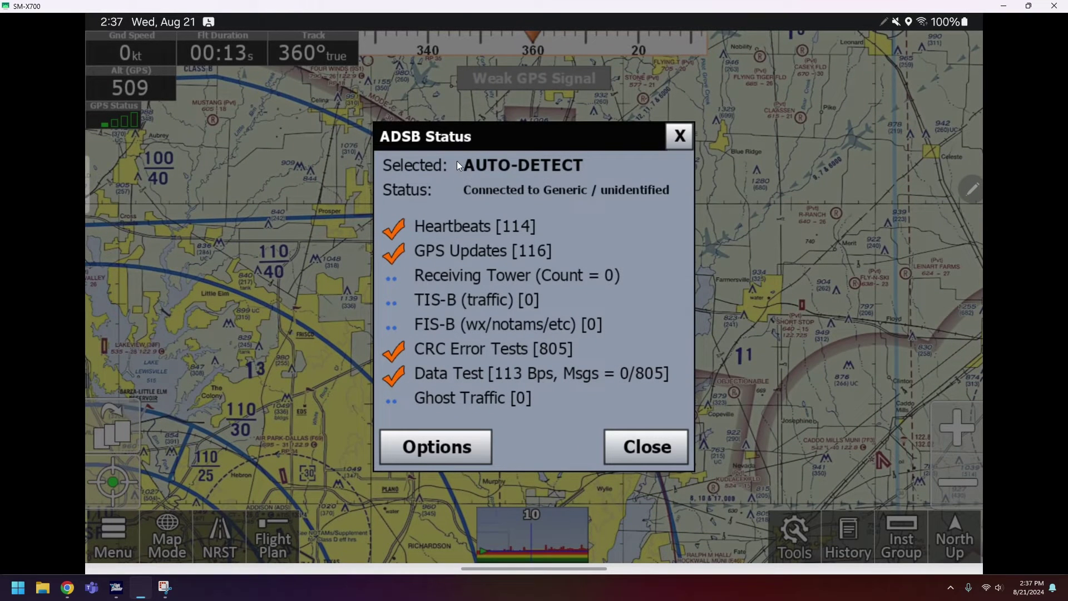
pyautogui.click(439, 448)
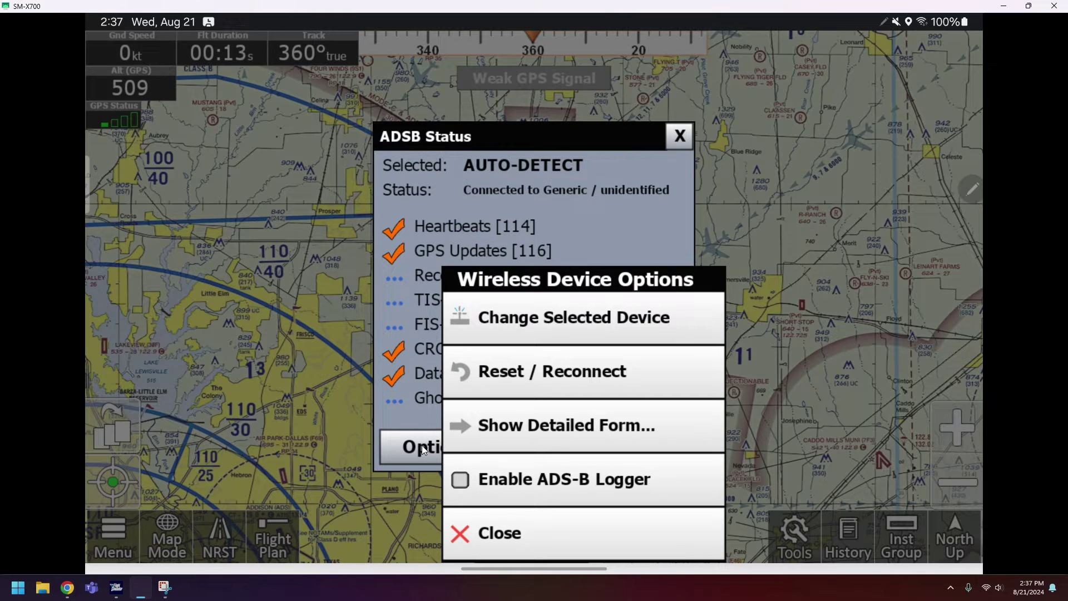
pyautogui.click(499, 314)
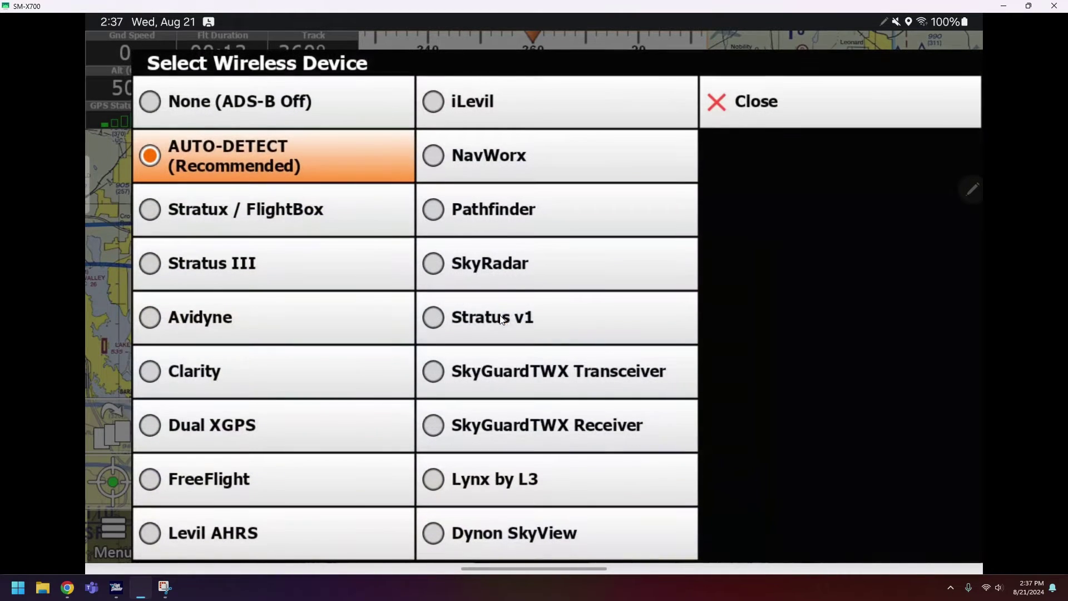
pyautogui.click(252, 151)
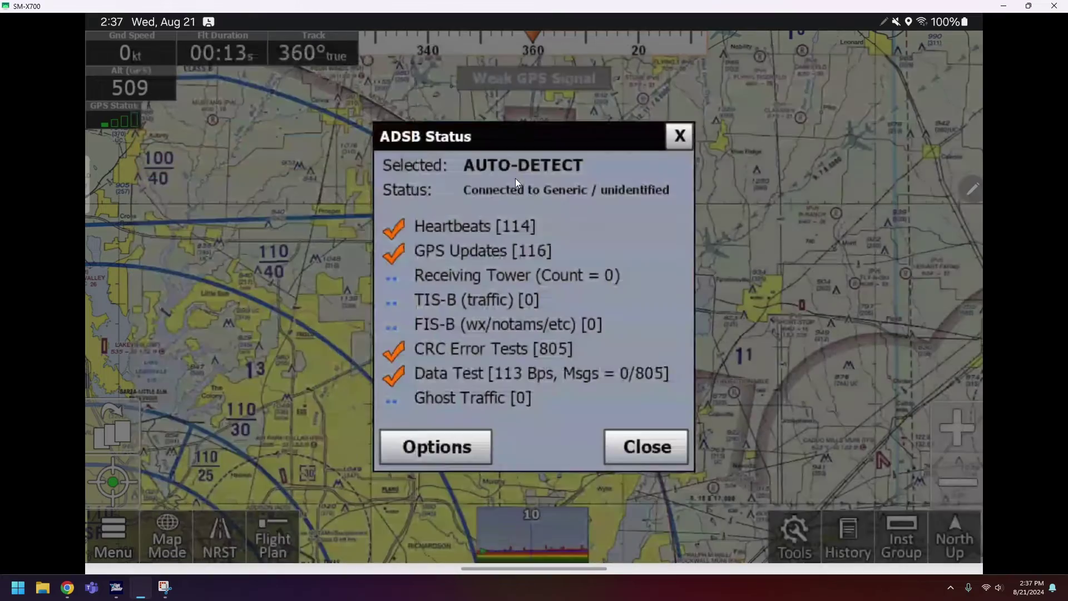
pyautogui.click(647, 447)
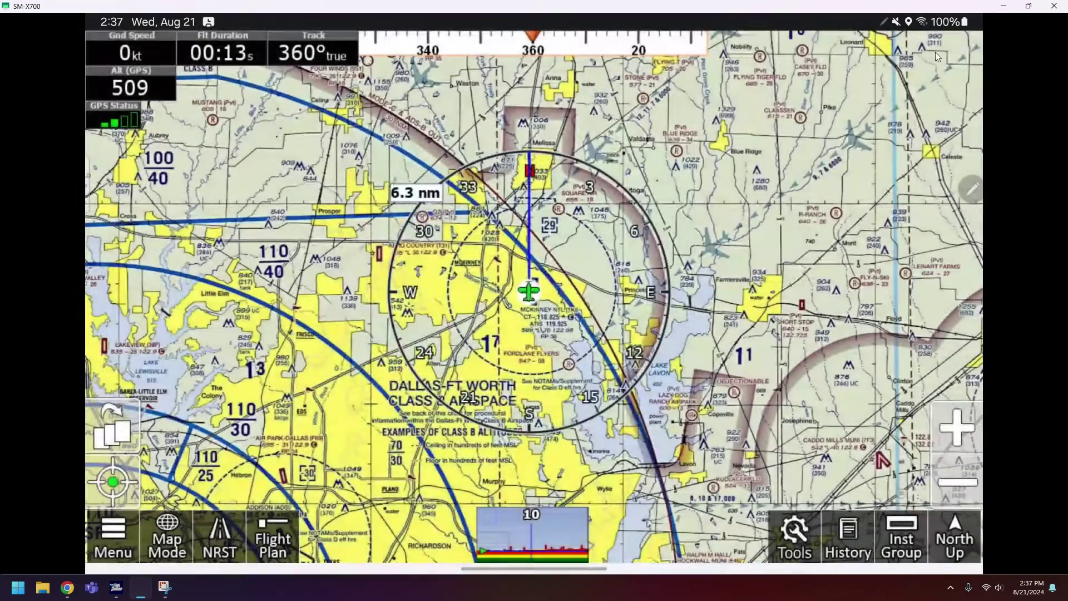
pyautogui.click(1003, 5)
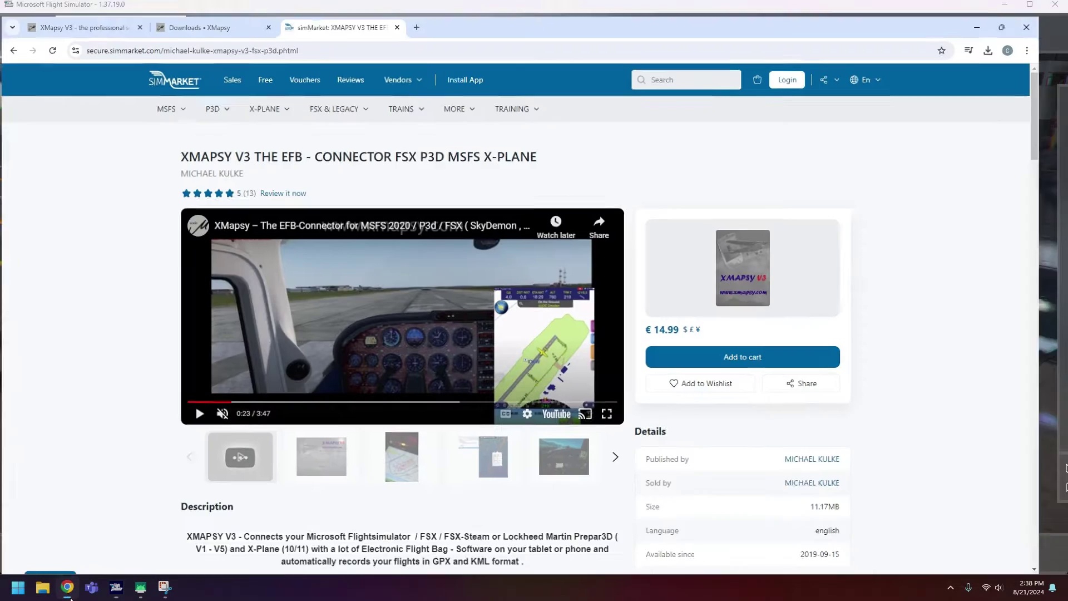
# In Chrome, review the XMapsy V3 overview tab, then the simMarket listing and Downloads tab
pyautogui.click(68, 587)
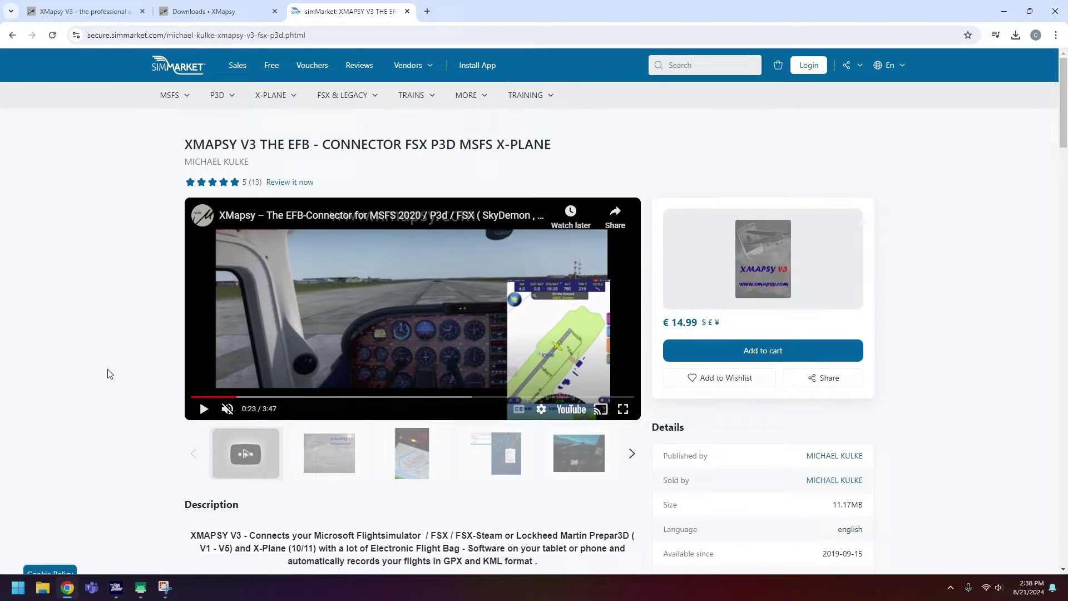
pyautogui.click(183, 7)
pyautogui.click(89, 10)
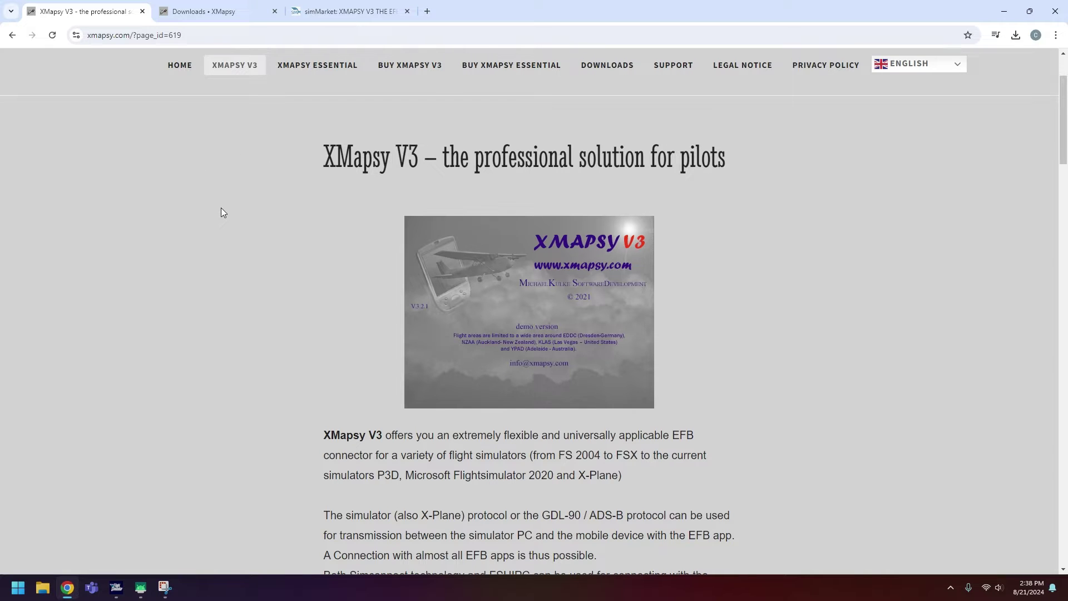
pyautogui.scroll(2, 221, 211)
pyautogui.scroll(-1, 222, 213)
pyautogui.scroll(1, 258, 220)
pyautogui.scroll(-1, 261, 223)
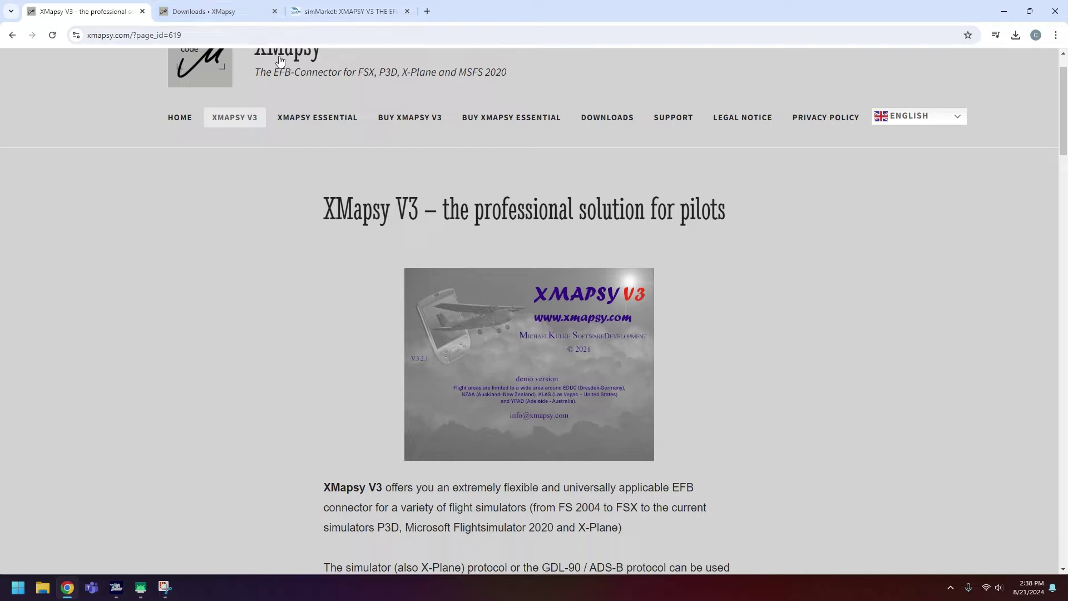
pyautogui.click(322, 14)
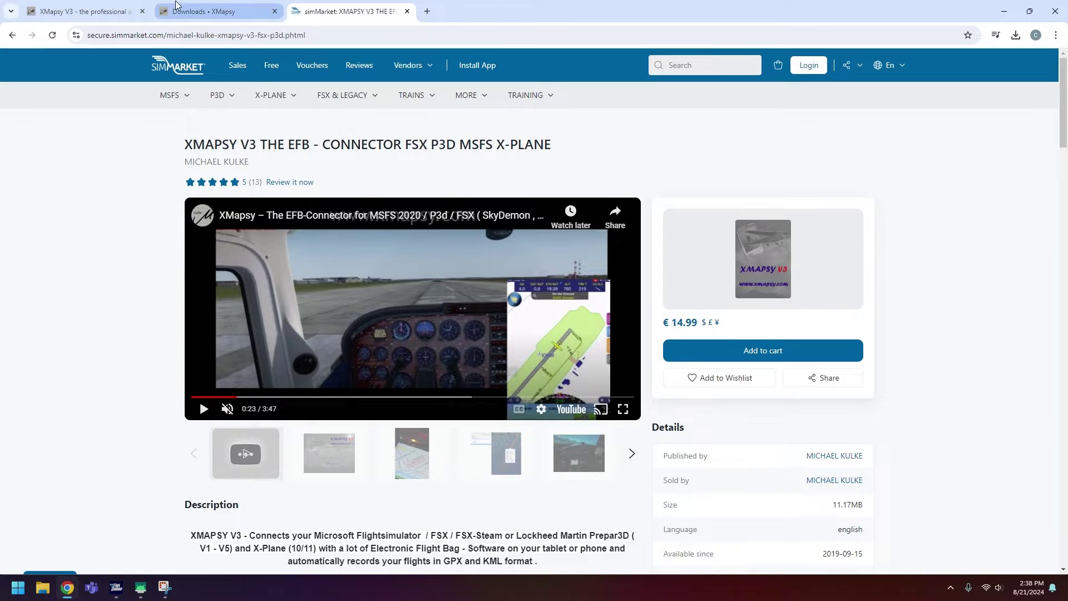
pyautogui.click(204, 12)
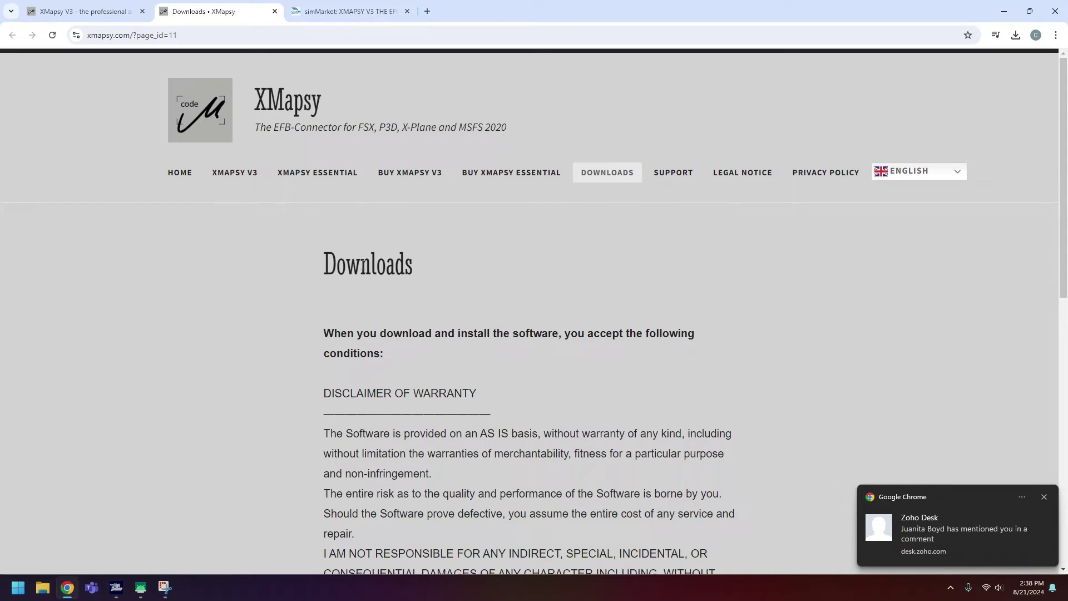
# Scroll down the XMapsy Downloads page and download the 'Demoversion XMapsy V3' zip
pyautogui.scroll(-2, 360, 272)
pyautogui.scroll(-2, 360, 271)
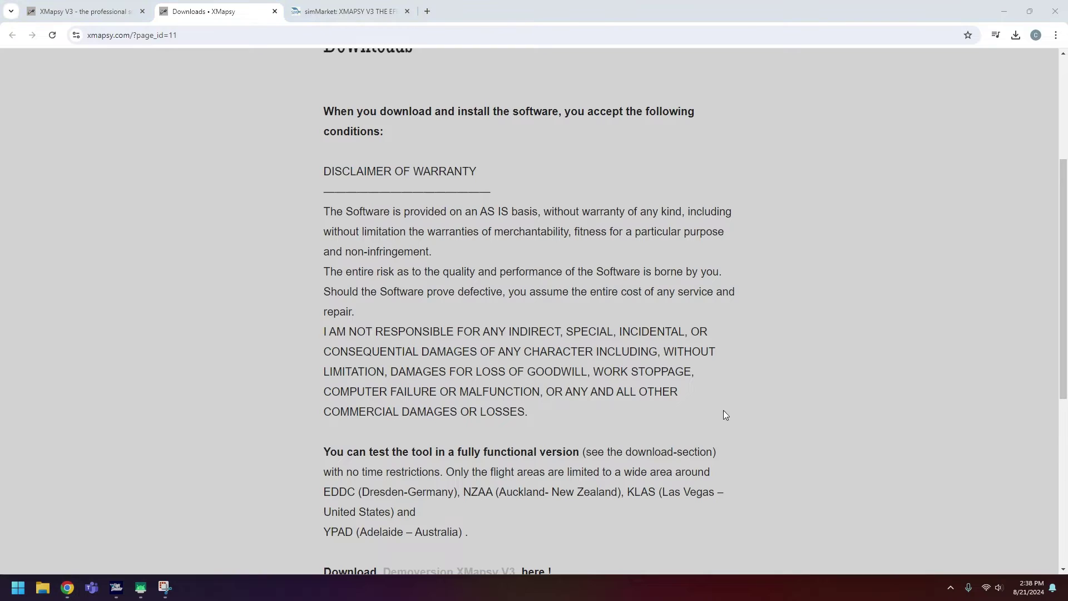
pyautogui.scroll(-2, 723, 409)
pyautogui.scroll(-2, 593, 395)
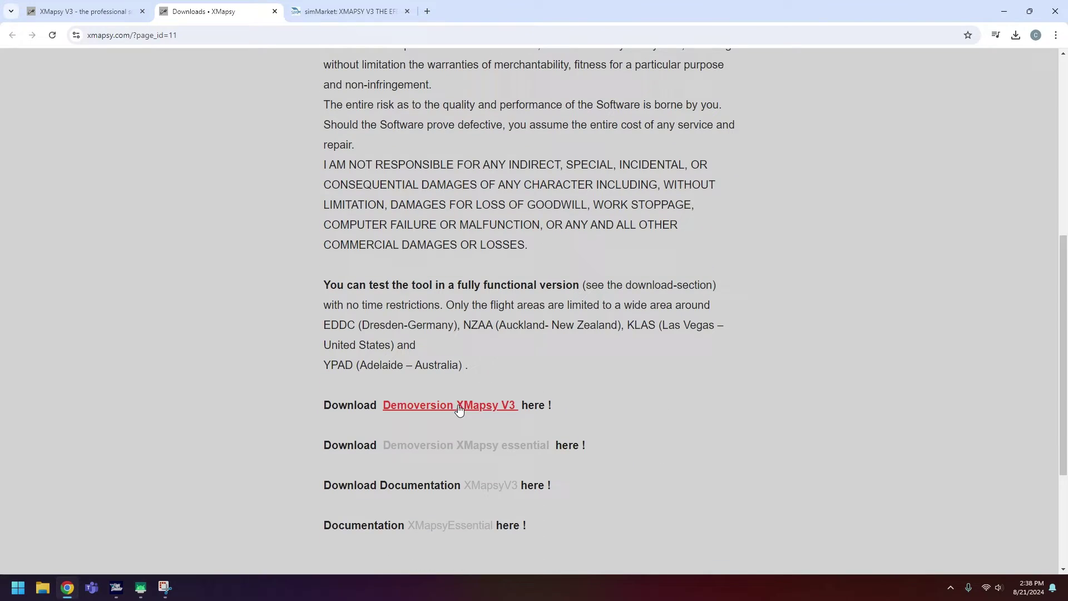
pyautogui.click(426, 412)
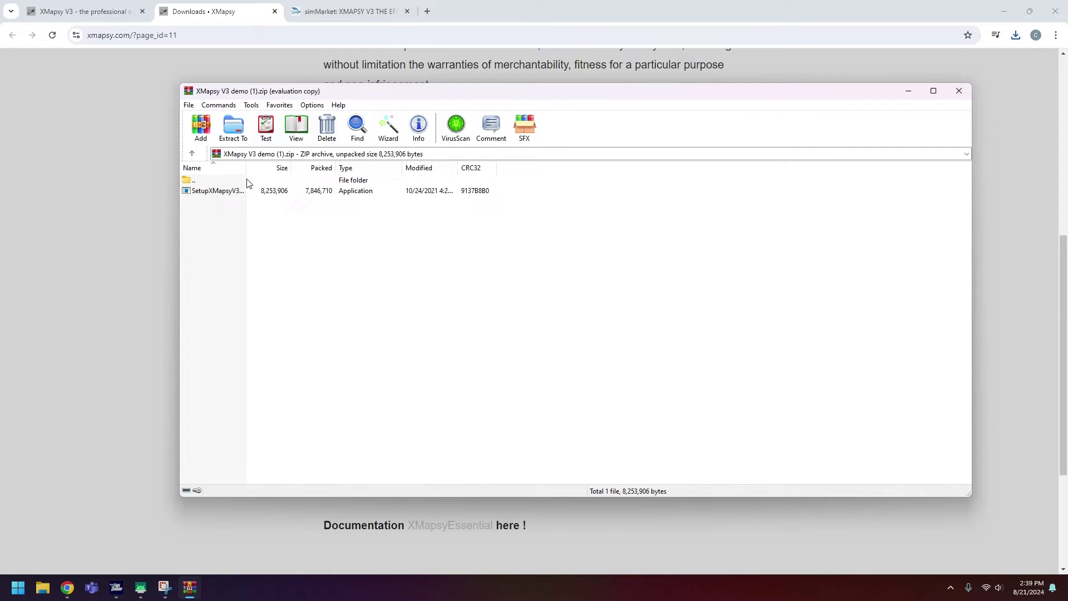
# Run SetupXMapsyV3Demoversion.exe from the archive, allowing it past the security warning
pyautogui.doubleClick(234, 192)
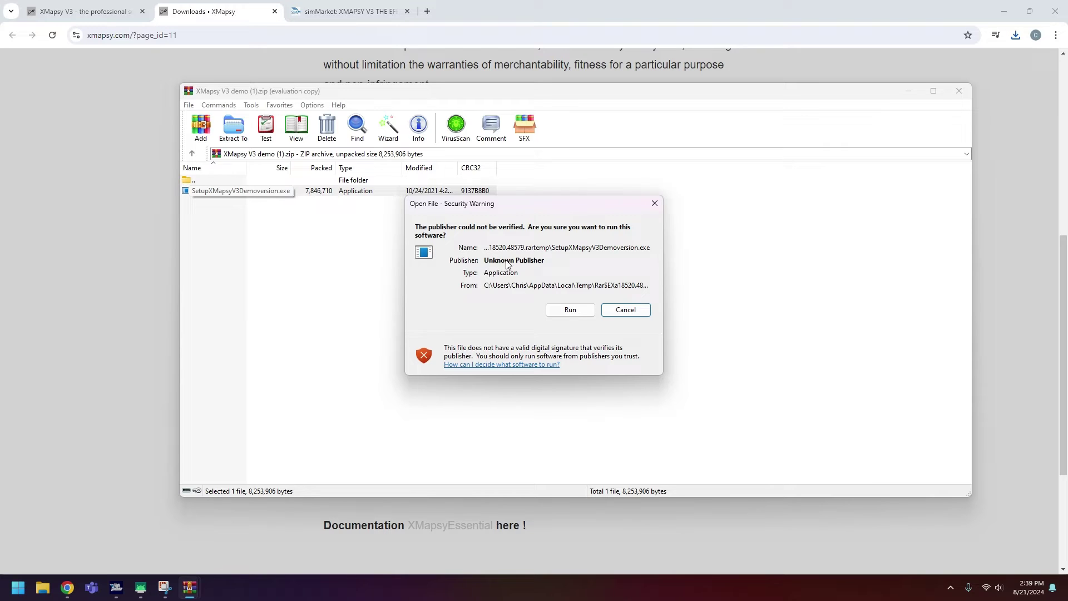
pyautogui.click(560, 316)
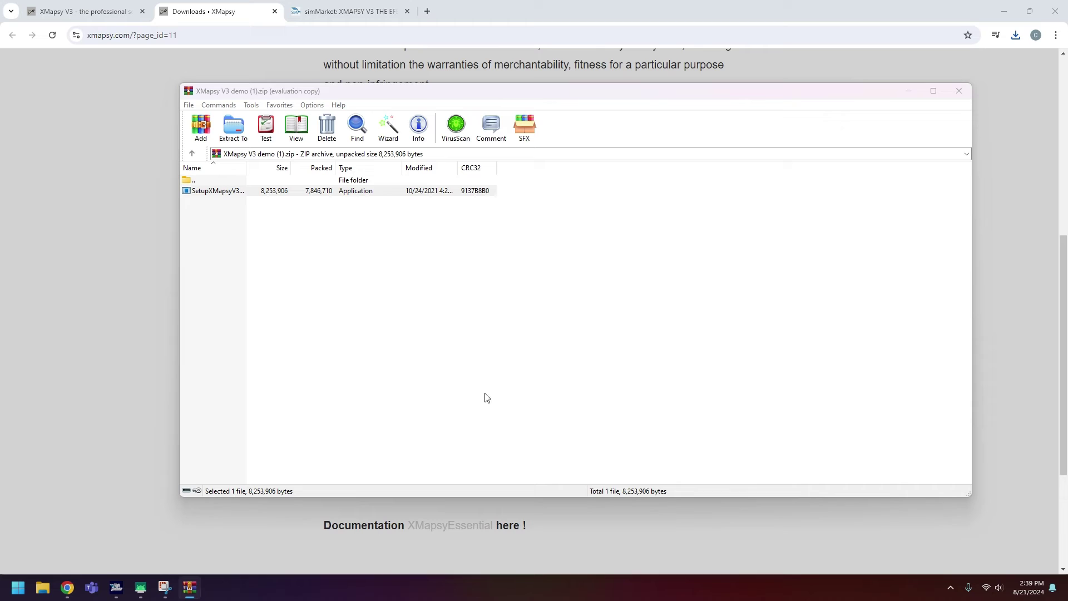
# Choose English as the installer language and accept the licence agreement
pyautogui.click(512, 310)
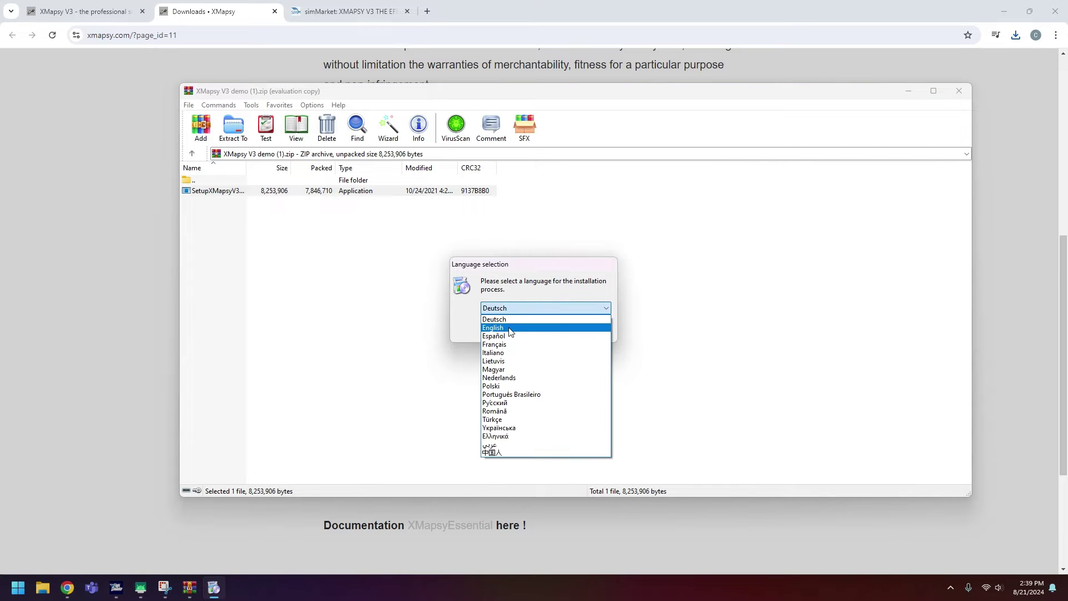
pyautogui.click(507, 327)
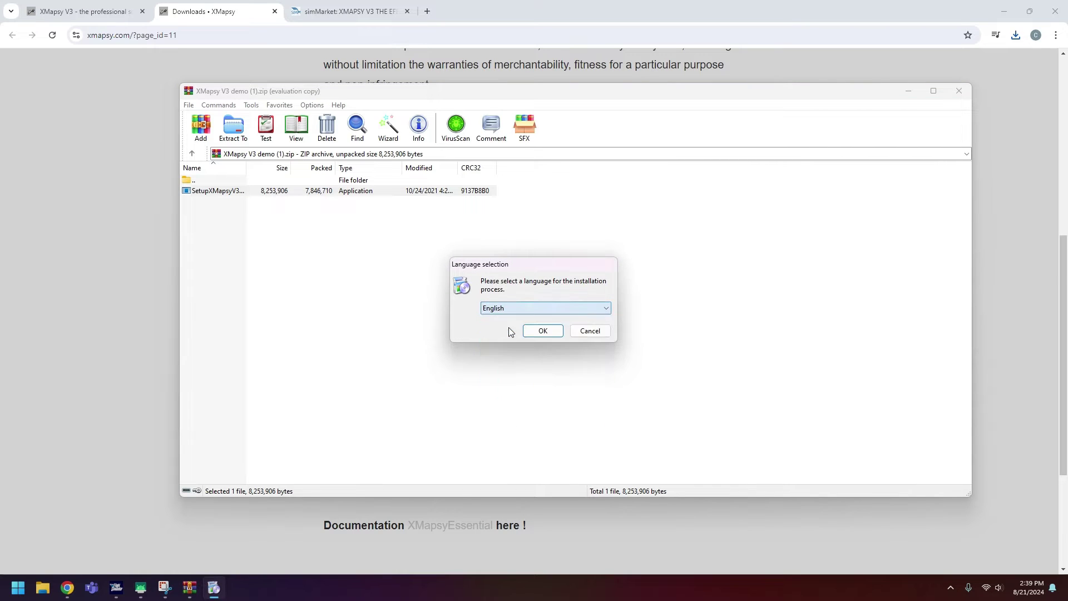
pyautogui.click(542, 331)
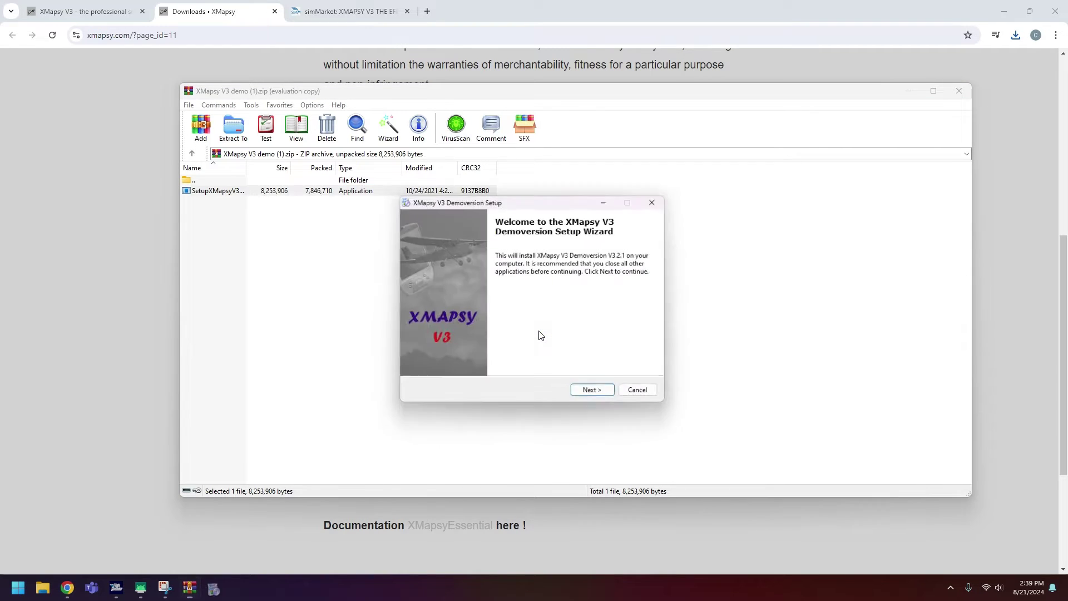
pyautogui.click(588, 396)
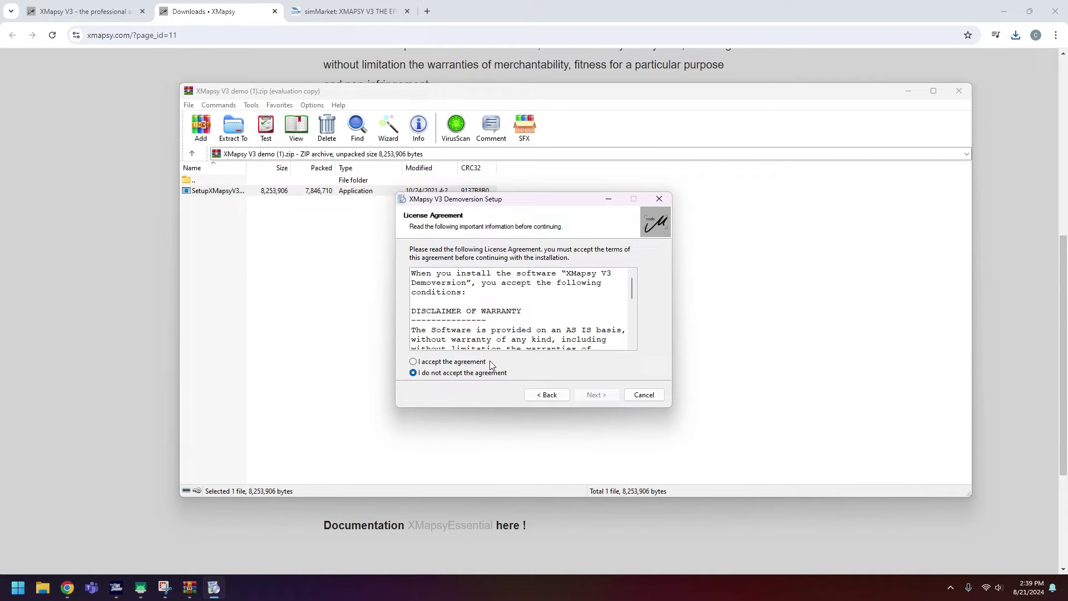
pyautogui.click(489, 363)
# Install into the default folder with desktop icon and Start menu folder, then finish the wizard
pyautogui.click(592, 399)
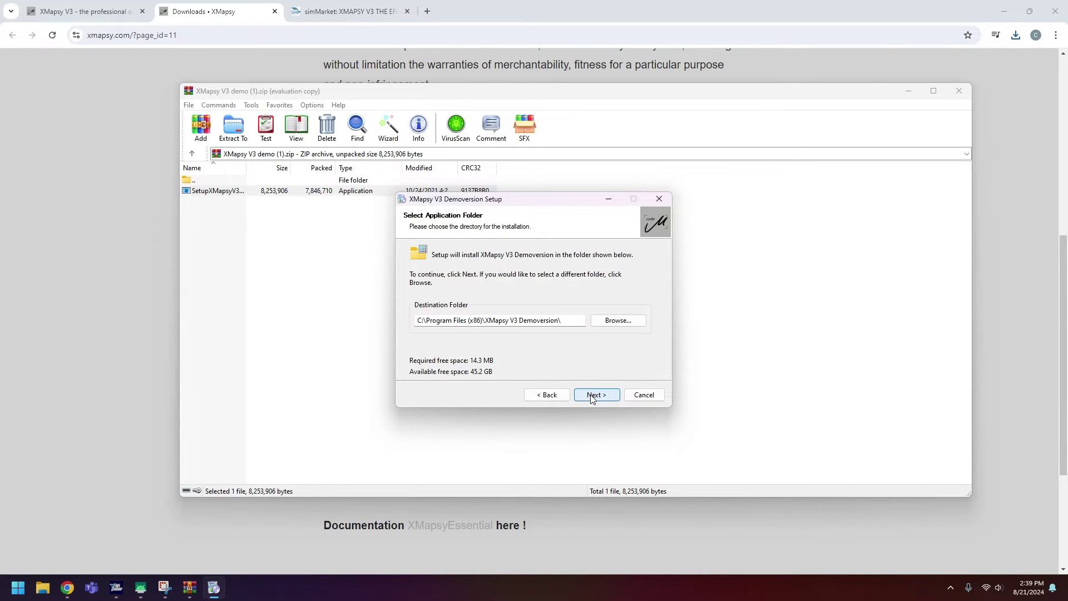
pyautogui.click(592, 398)
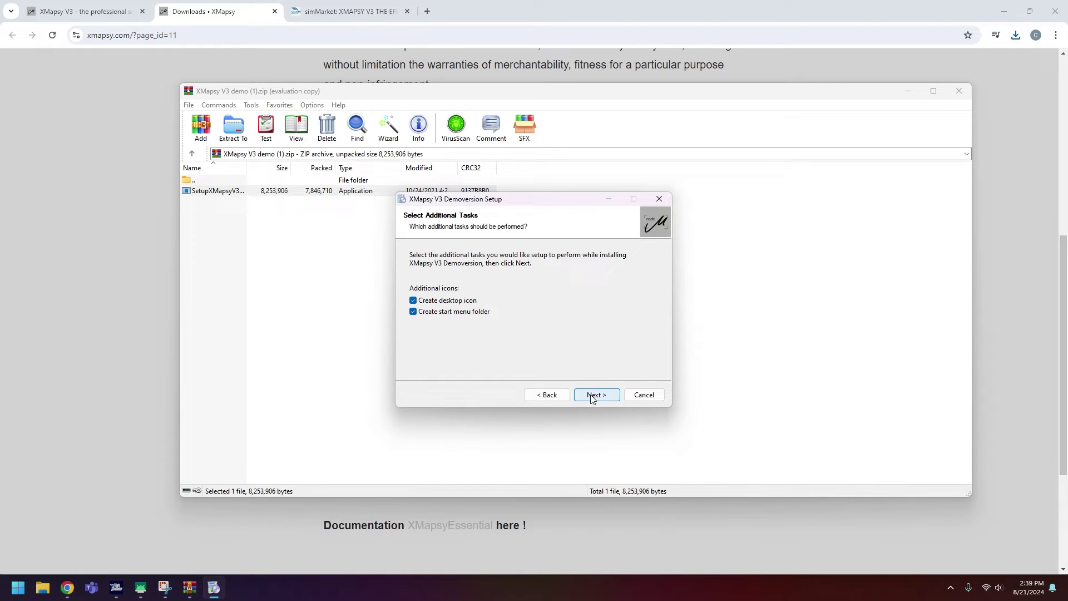
pyautogui.click(592, 398)
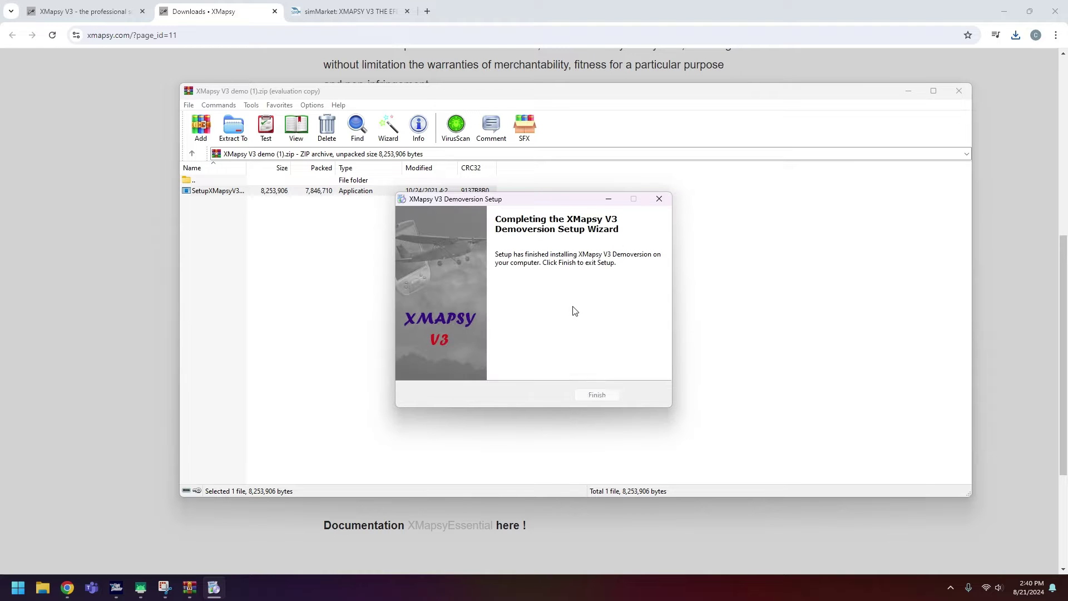
pyautogui.click(594, 396)
pyautogui.click(273, 372)
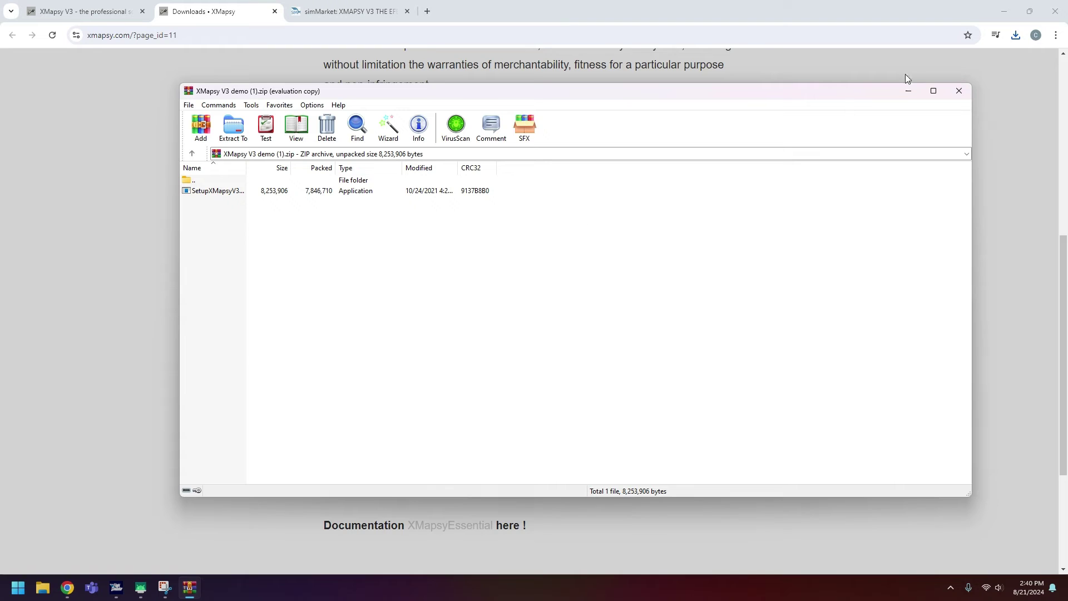
# Close WinRAR and launch XMapsy V3 Demoversion by searching 'xm' in the Start menu
pyautogui.click(968, 91)
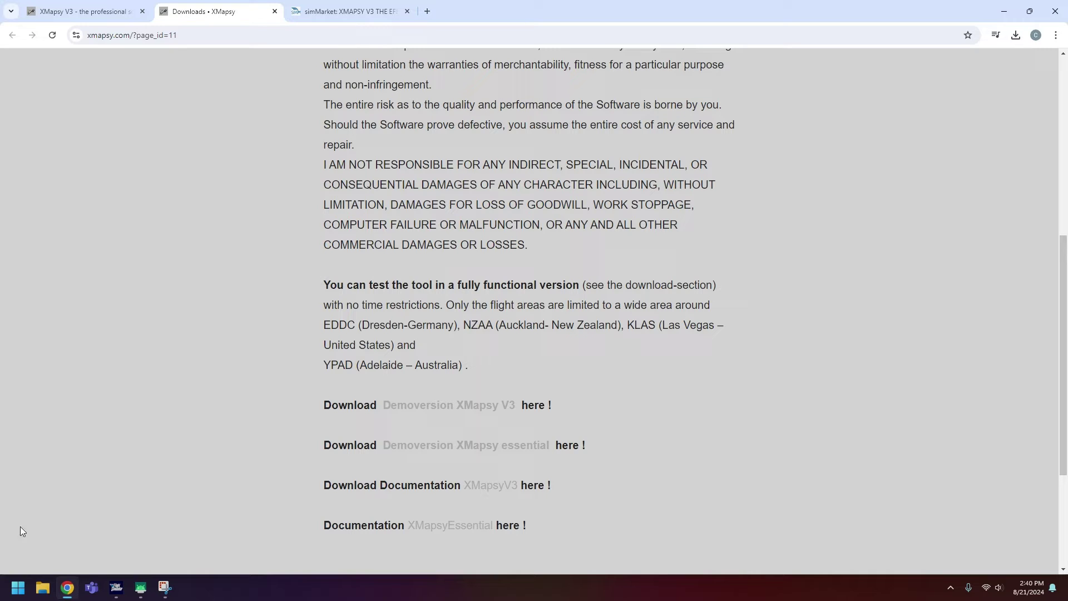
pyautogui.click(19, 588)
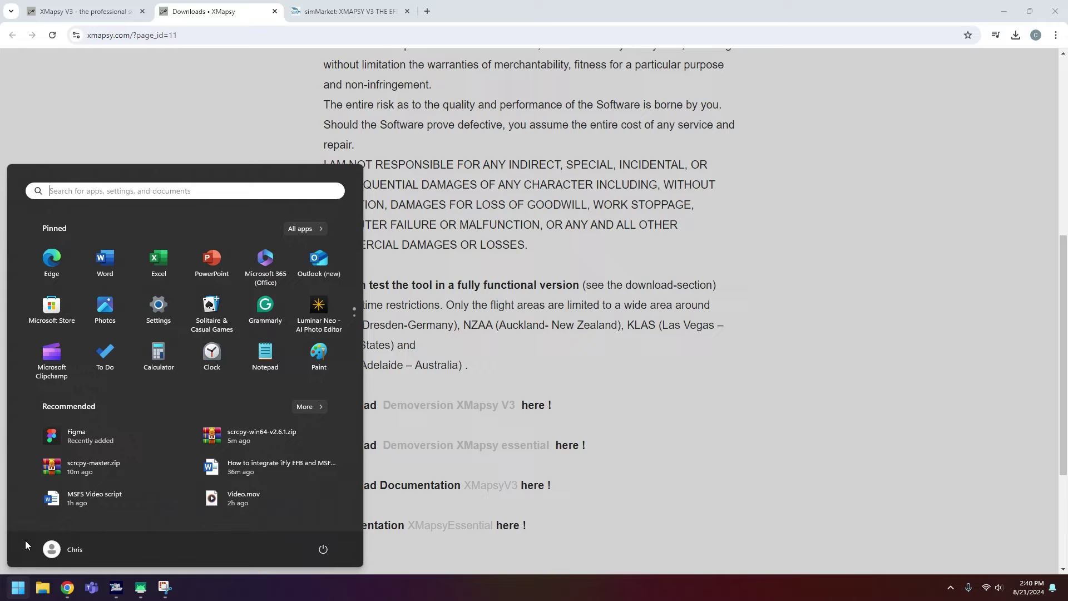
pyautogui.write('xm')
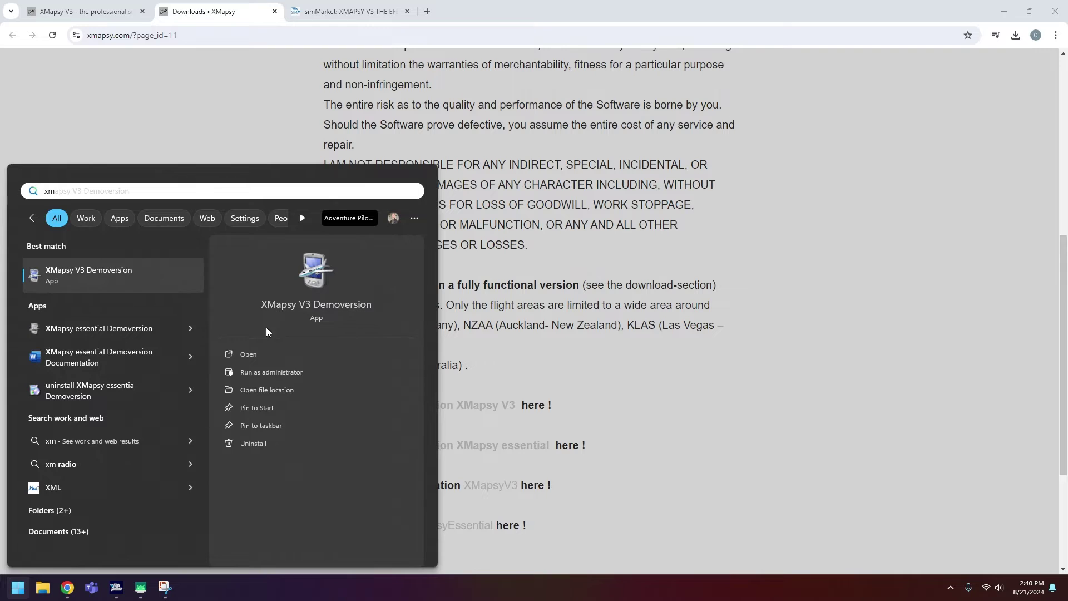
pyautogui.click(115, 274)
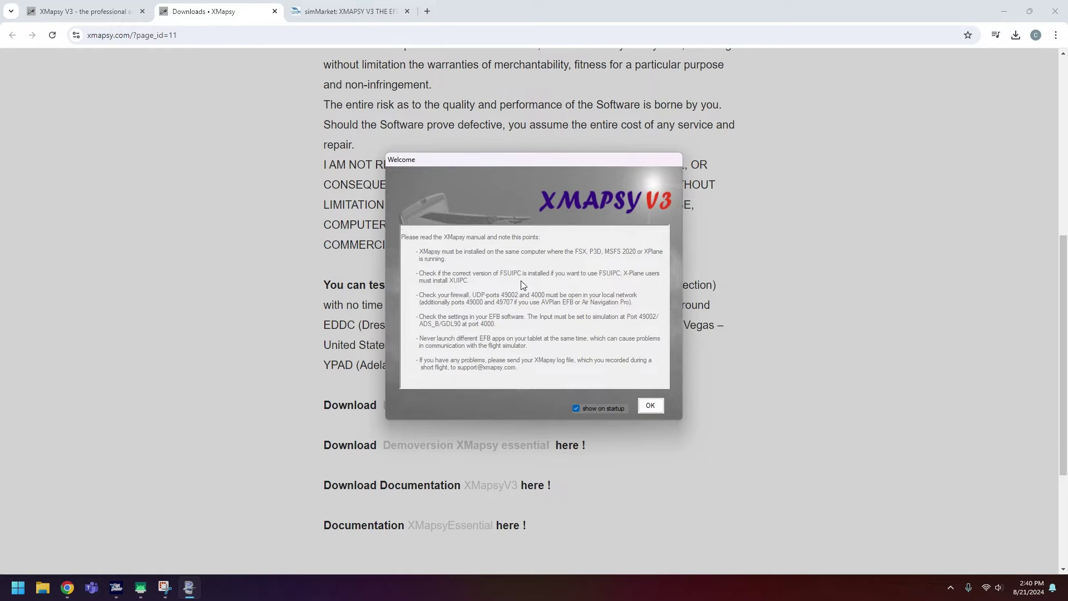
# Dismiss the Welcome notes, then open the XMapsy tray icon's menu, confirming SIMCONNECT connection
pyautogui.click(652, 405)
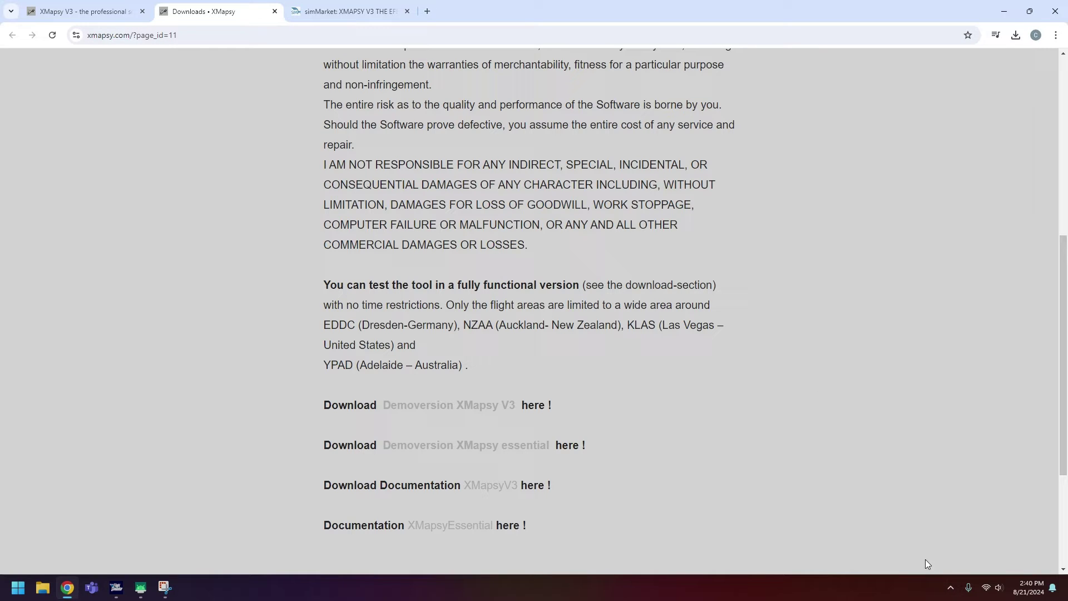
pyautogui.click(949, 589)
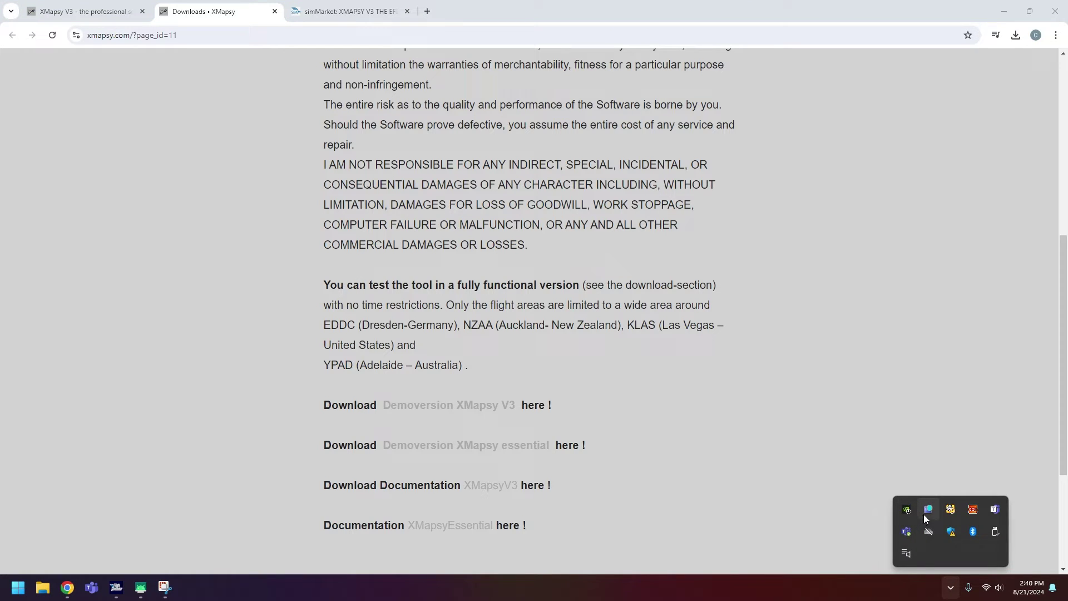
pyautogui.moveTo(927, 518)
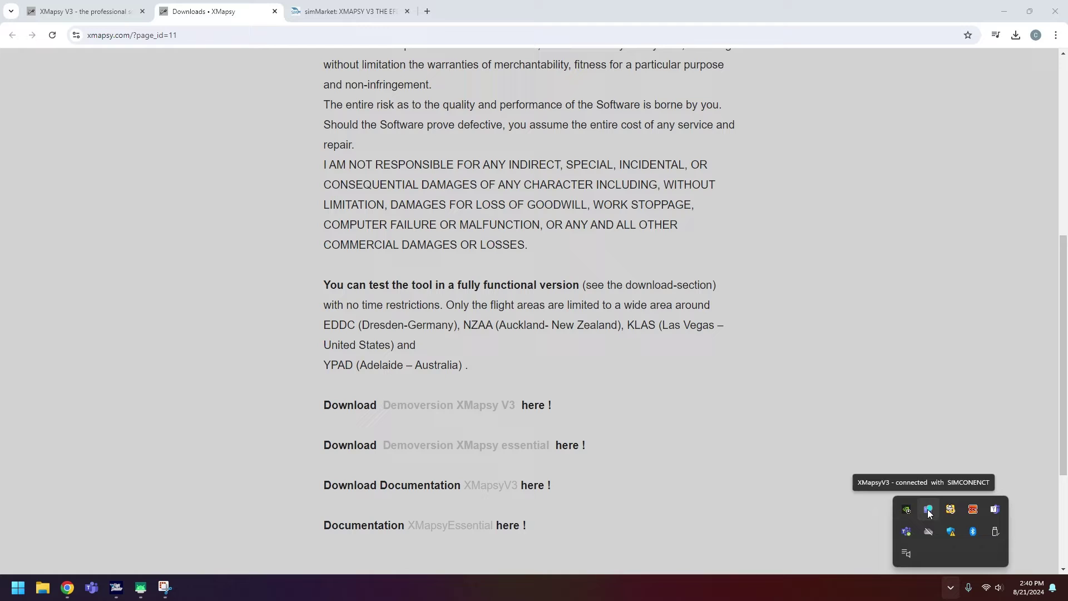
pyautogui.rightClick(928, 513)
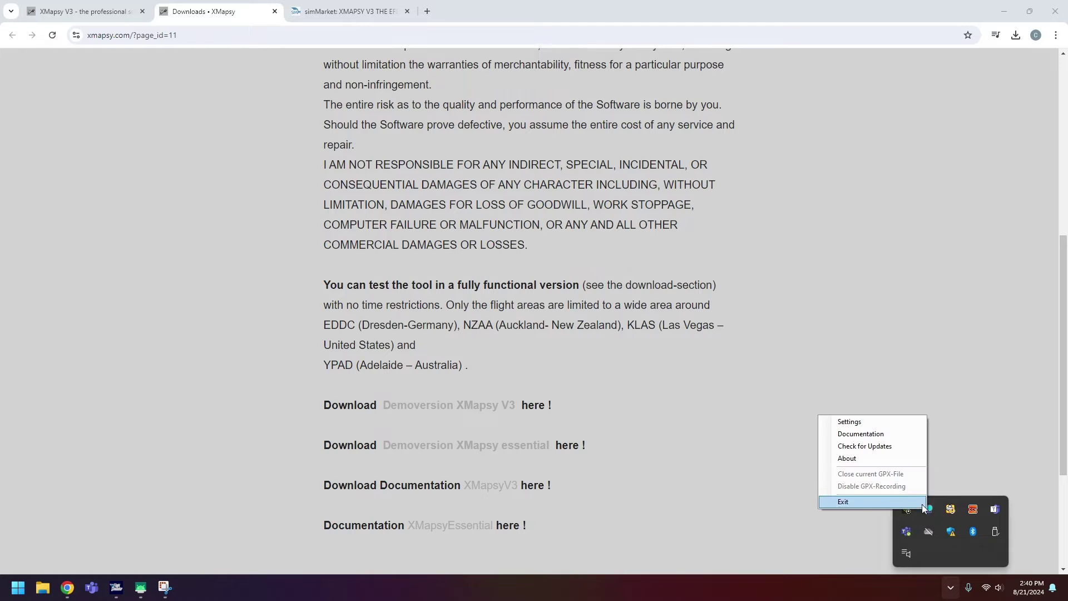
# Save XMapsy settings for ADS-B/GDL90 via SIMCONNECT to port 4000, then dismiss the welcome notes
pyautogui.click(861, 427)
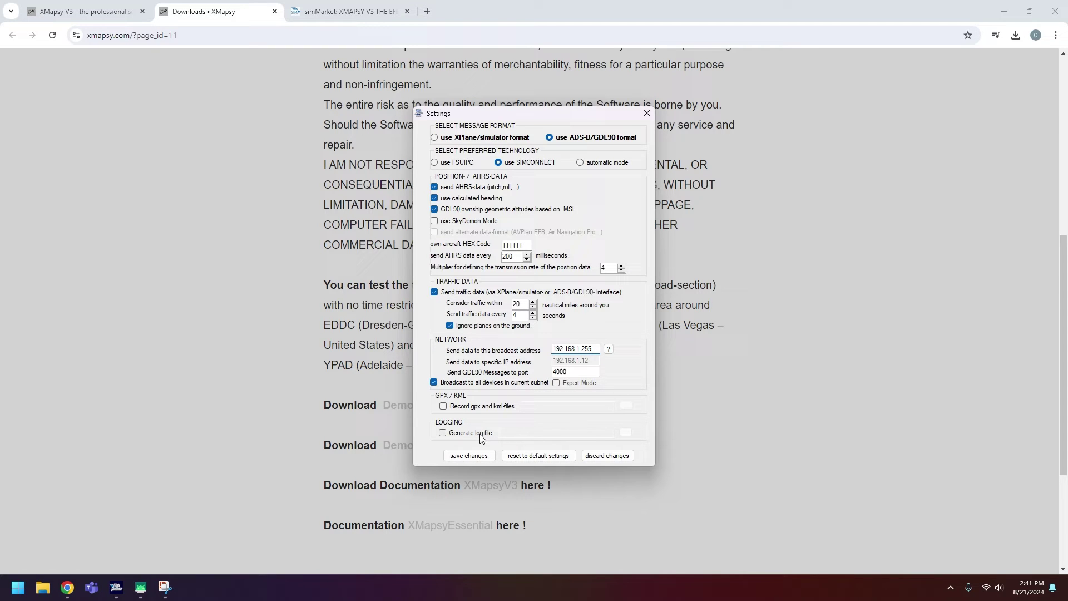
pyautogui.click(468, 456)
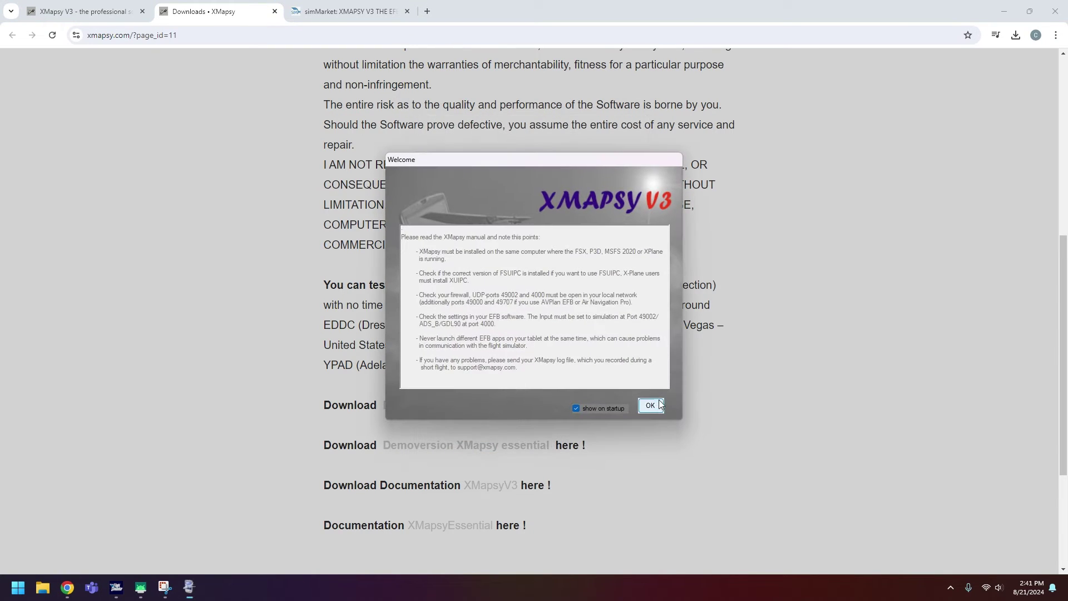
pyautogui.click(650, 405)
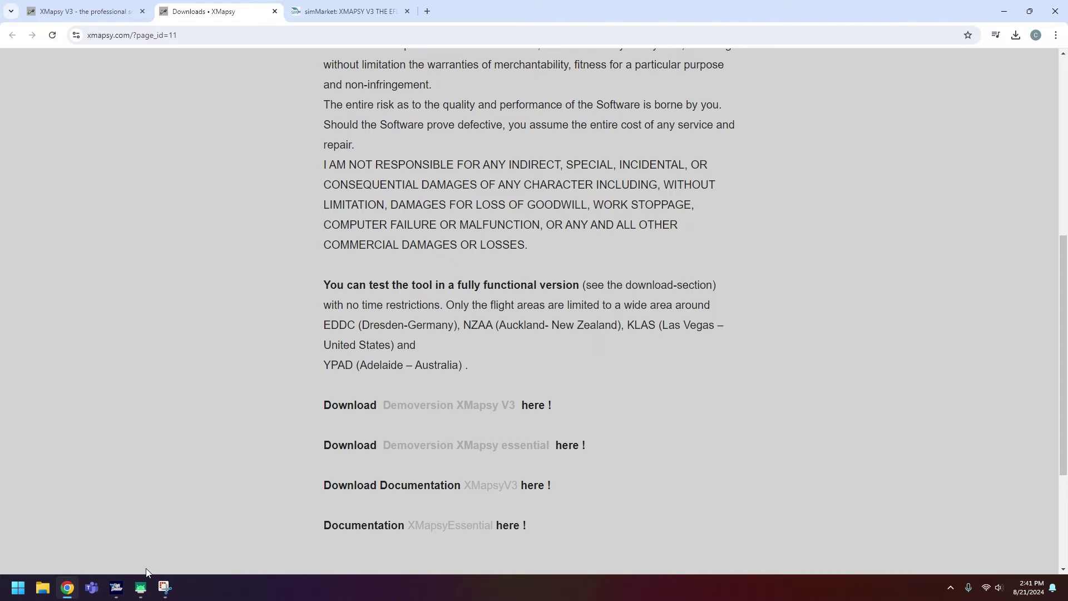
# On the MSFS World Map, zoom to Las Vegas and set KLAS Mc Carran Intl as departure
pyautogui.click(115, 592)
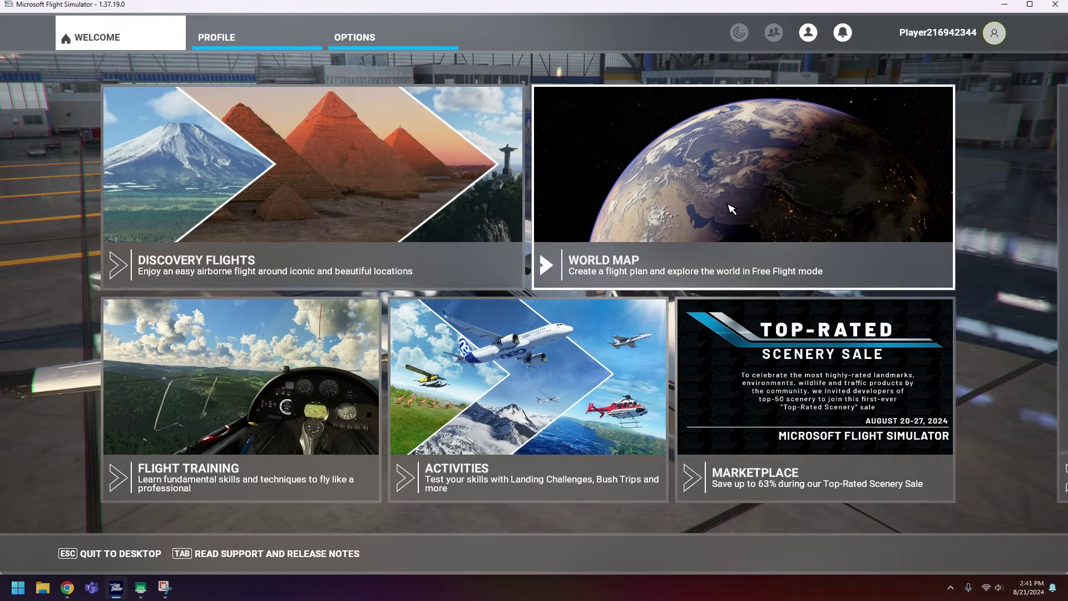
pyautogui.click(716, 221)
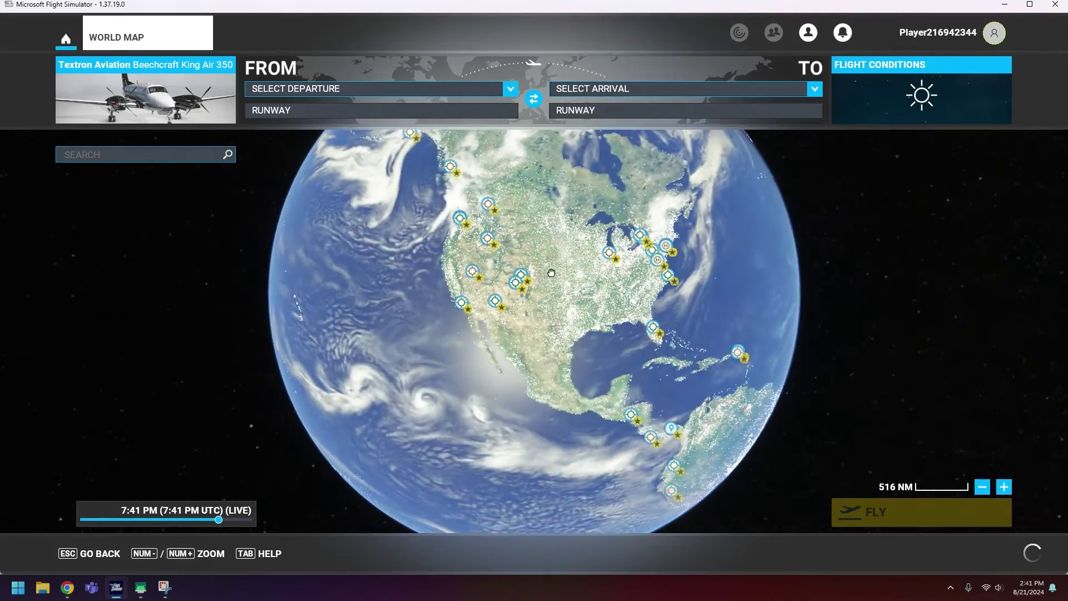
pyautogui.scroll(3, 479, 295)
pyautogui.scroll(3, 489, 300)
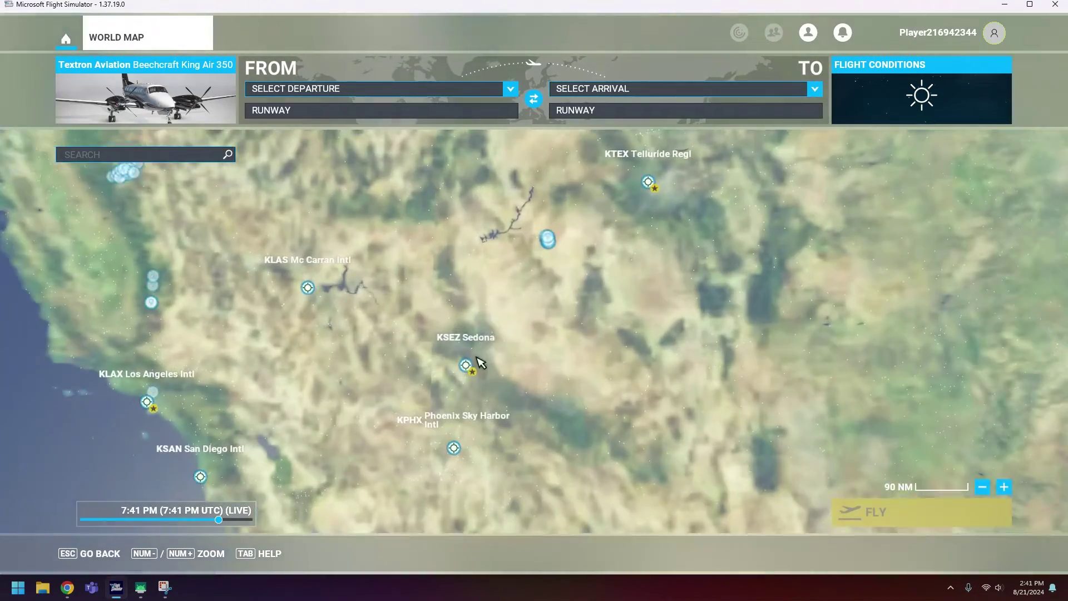
pyautogui.scroll(2, 367, 332)
pyautogui.scroll(4, 367, 332)
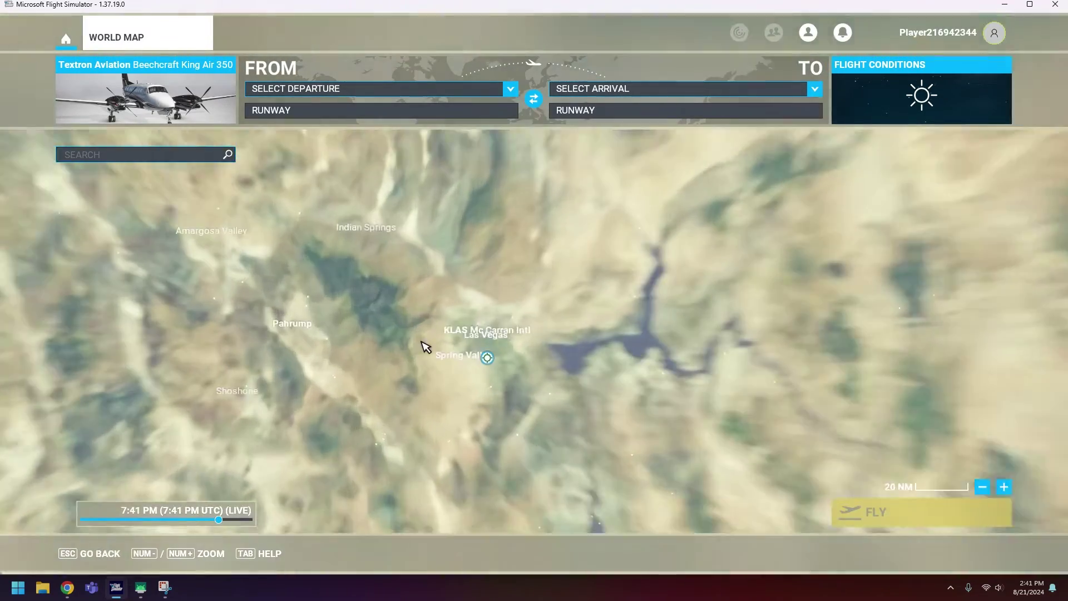
pyautogui.scroll(3, 528, 368)
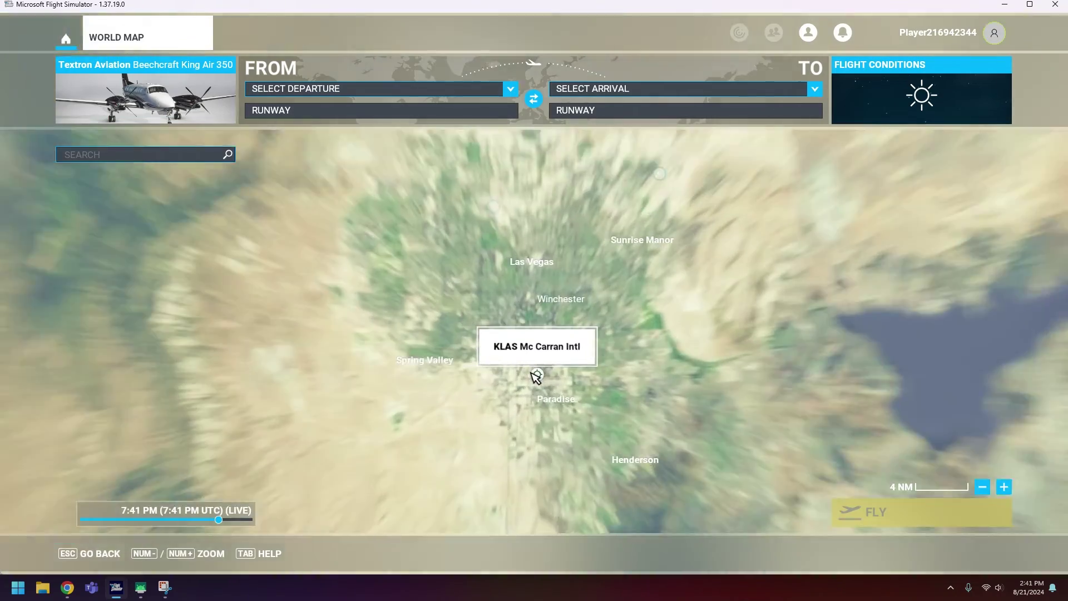
pyautogui.scroll(1, 430, 370)
pyautogui.scroll(-1, 440, 362)
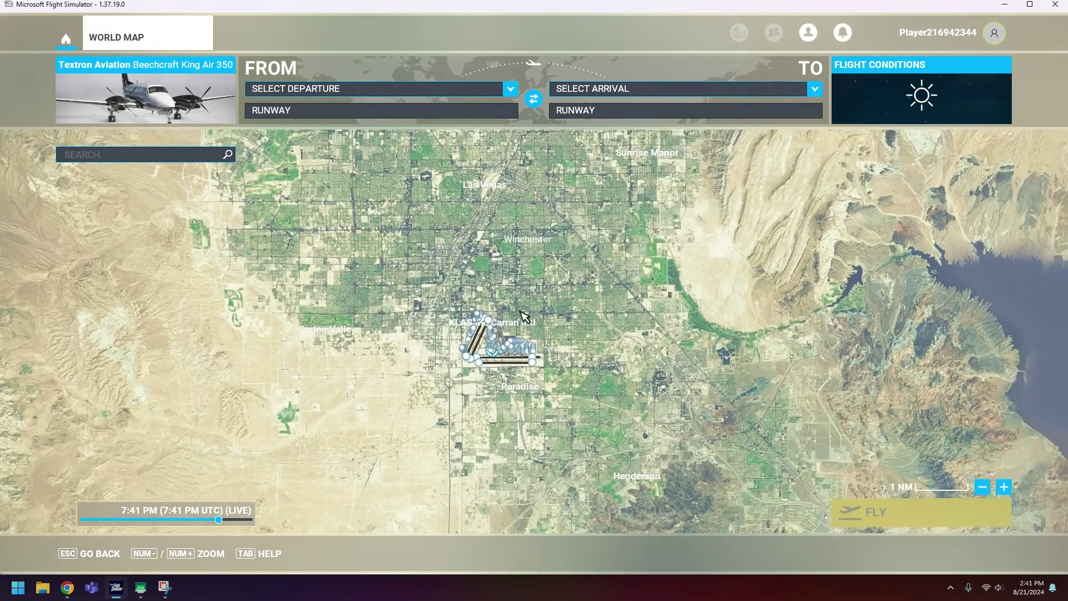
pyautogui.scroll(-1, 506, 323)
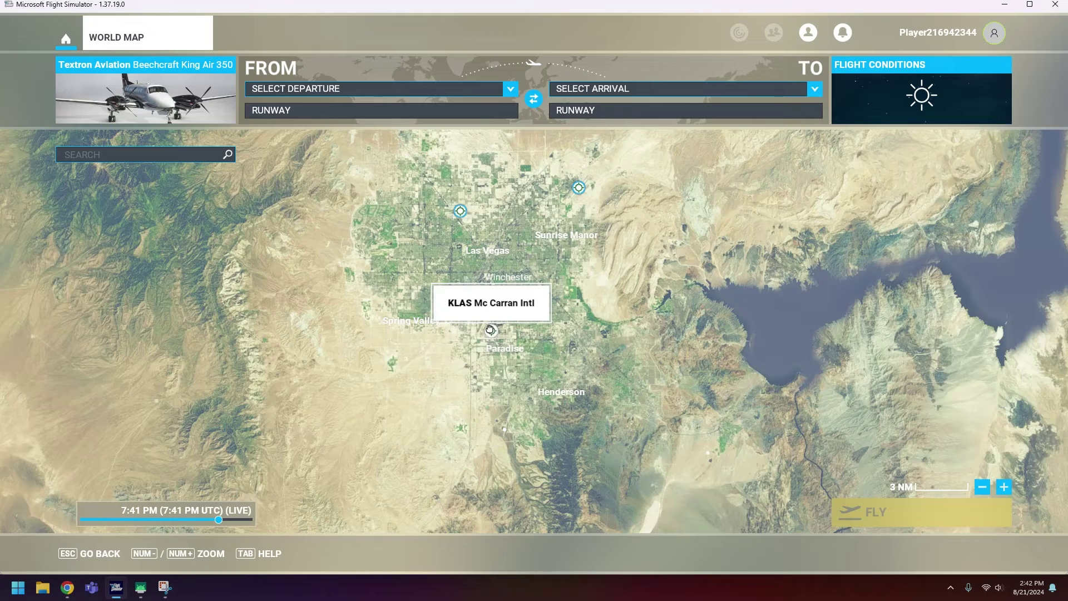
pyautogui.click(490, 329)
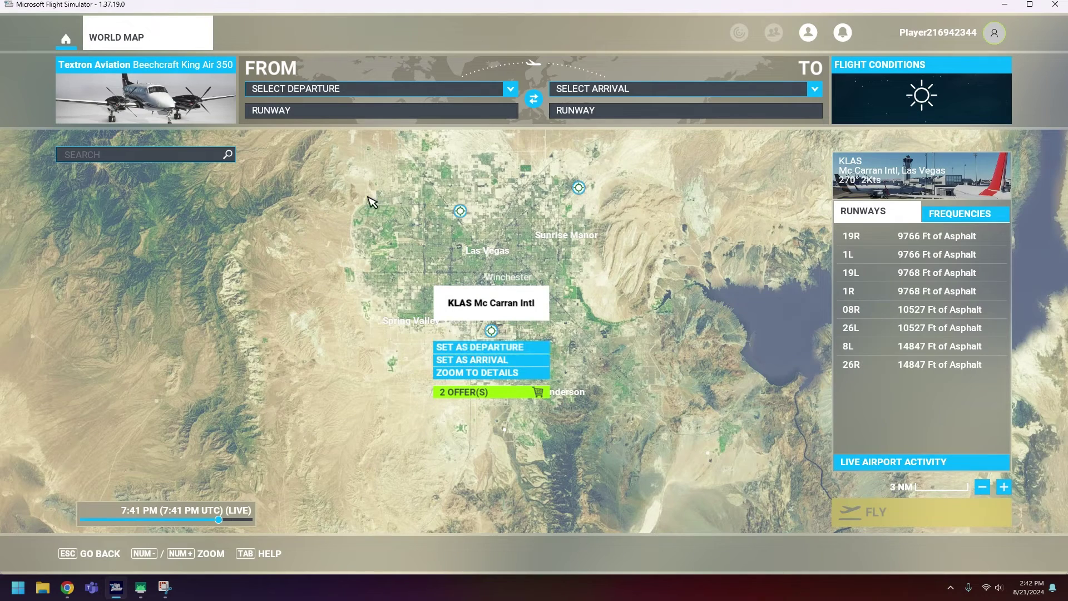
pyautogui.click(472, 347)
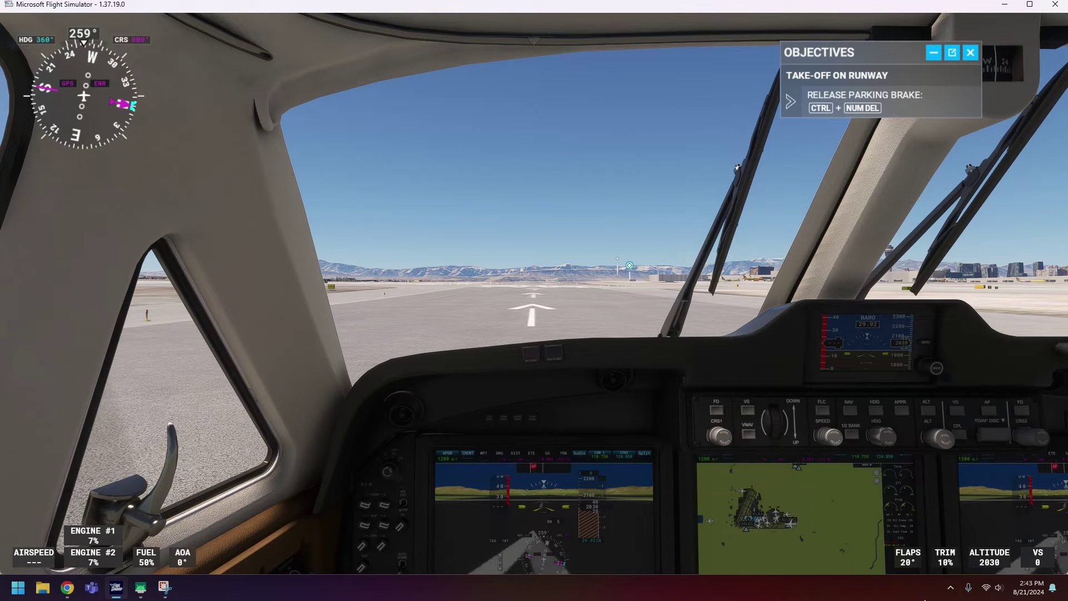
# Expand the system tray overflow to check the background apps, then collapse it again
pyautogui.click(951, 589)
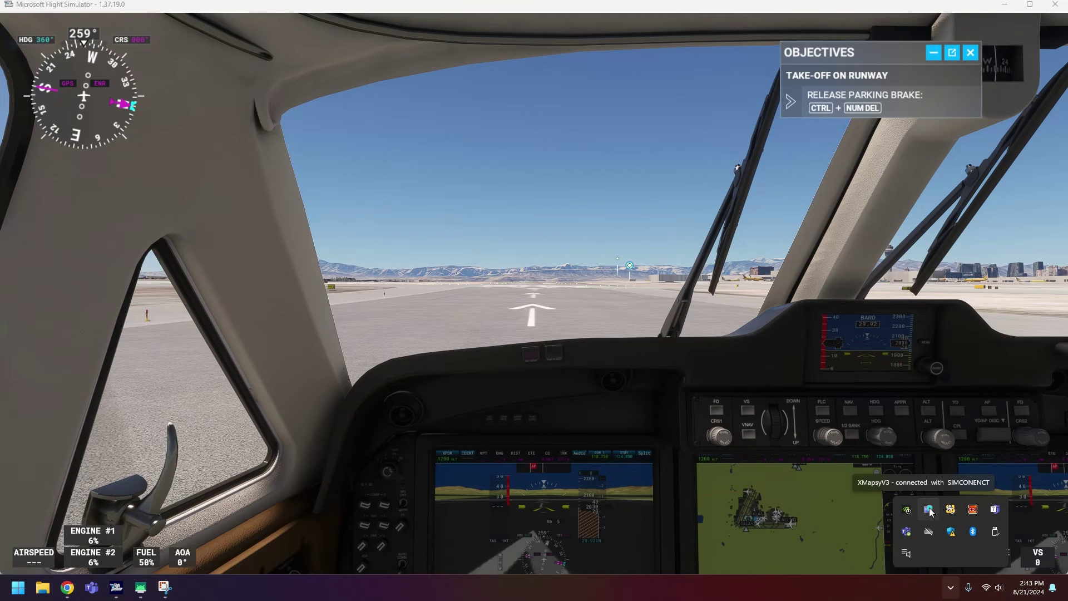
pyautogui.click(951, 589)
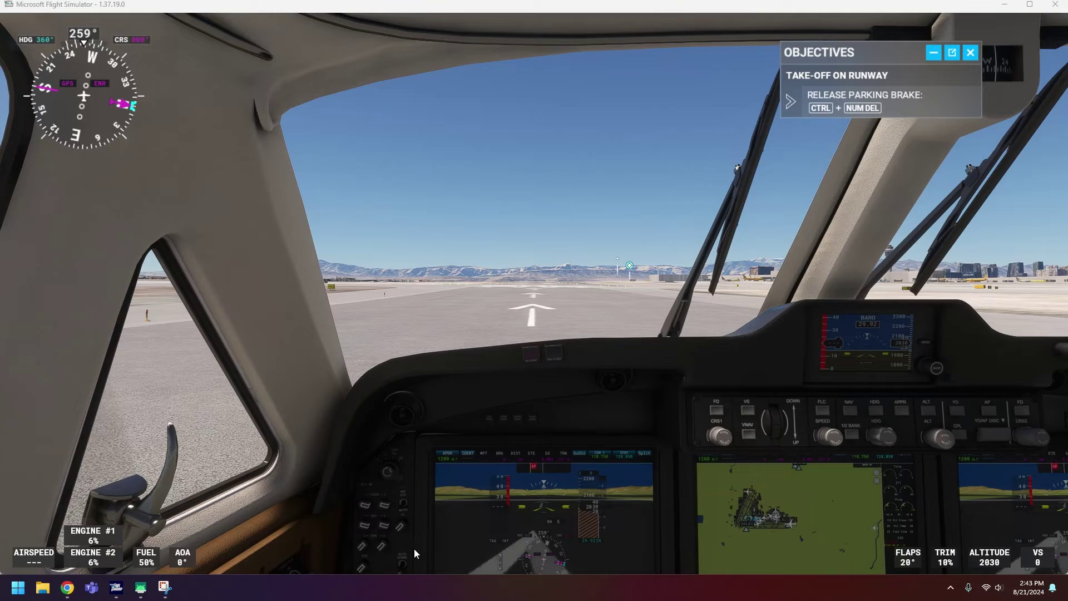
pyautogui.click(149, 591)
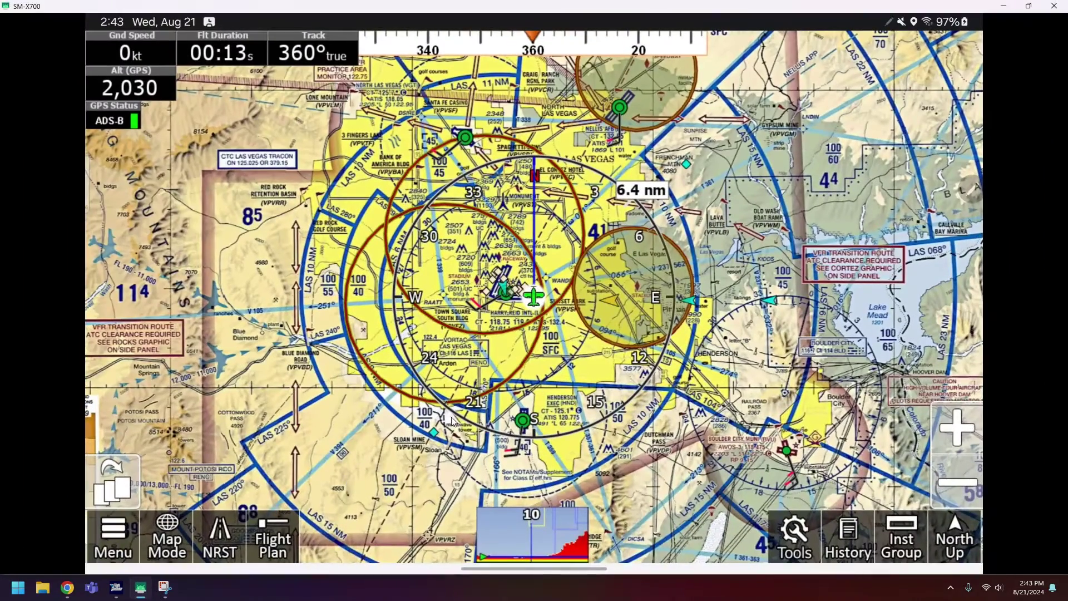
pyautogui.click(555, 300)
pyautogui.scroll(3, 556, 299)
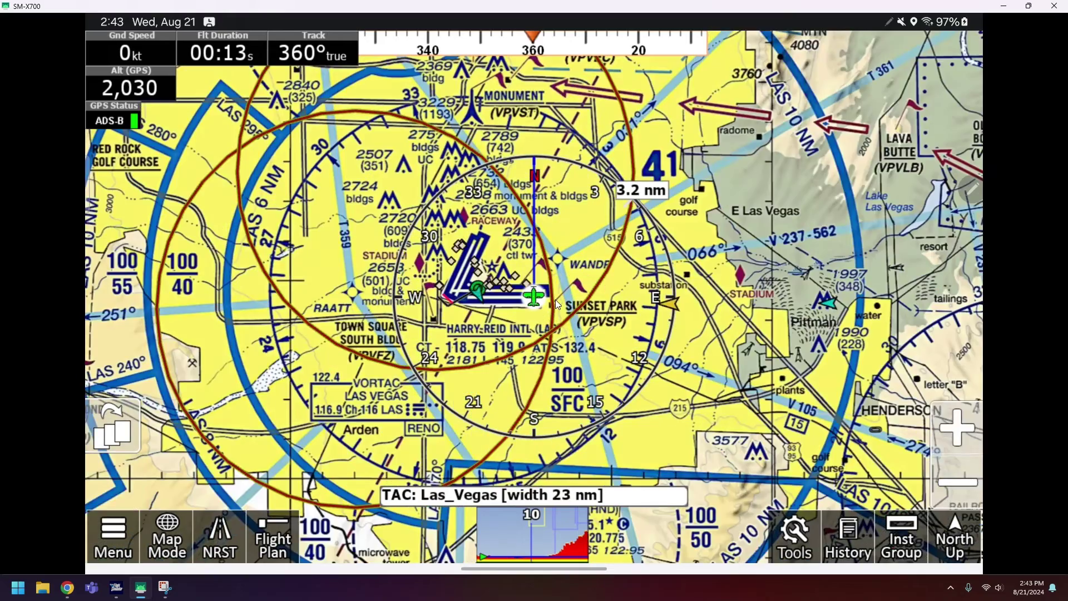
pyautogui.scroll(1, 555, 299)
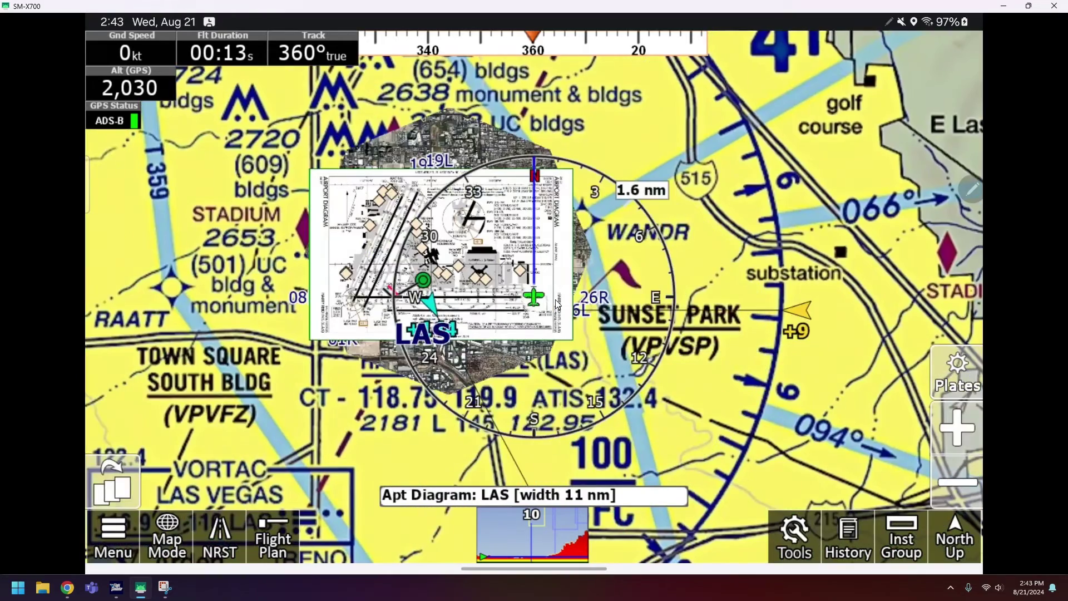
pyautogui.scroll(1, 556, 303)
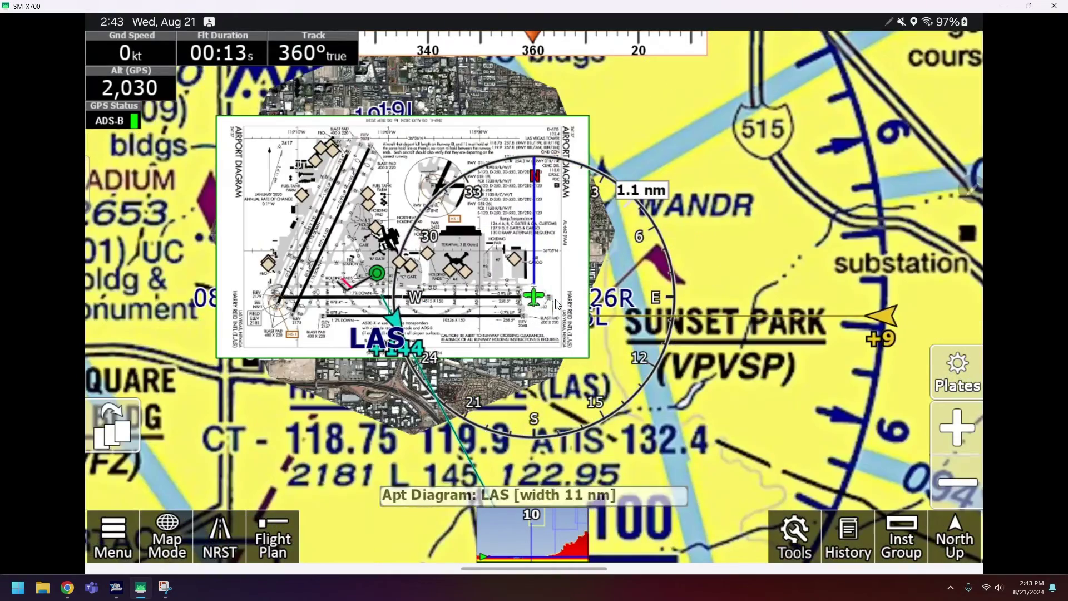
pyautogui.scroll(-2, 557, 303)
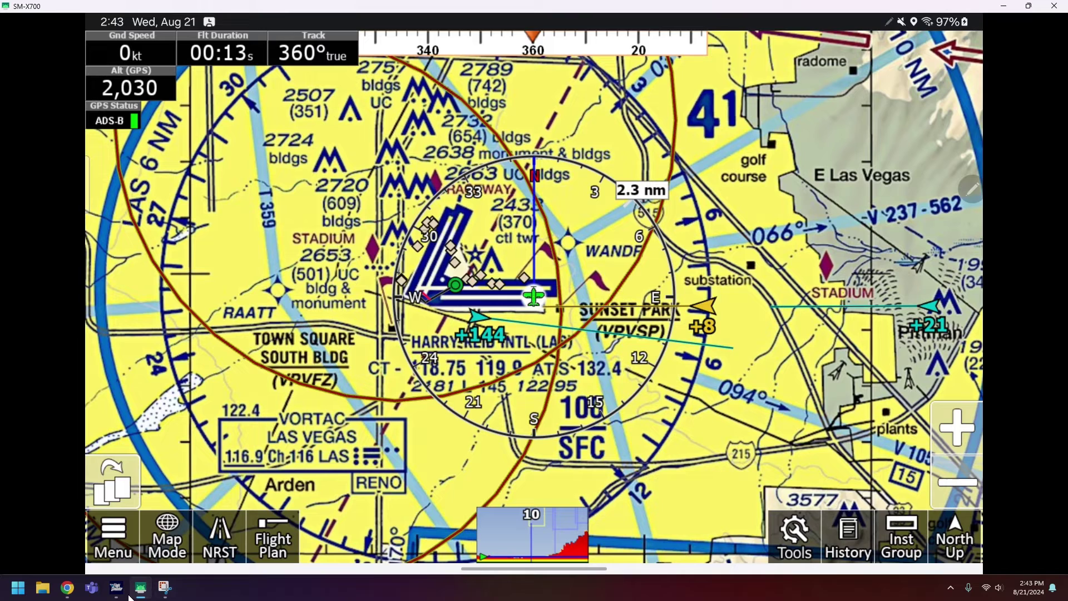
pyautogui.moveTo(116, 595)
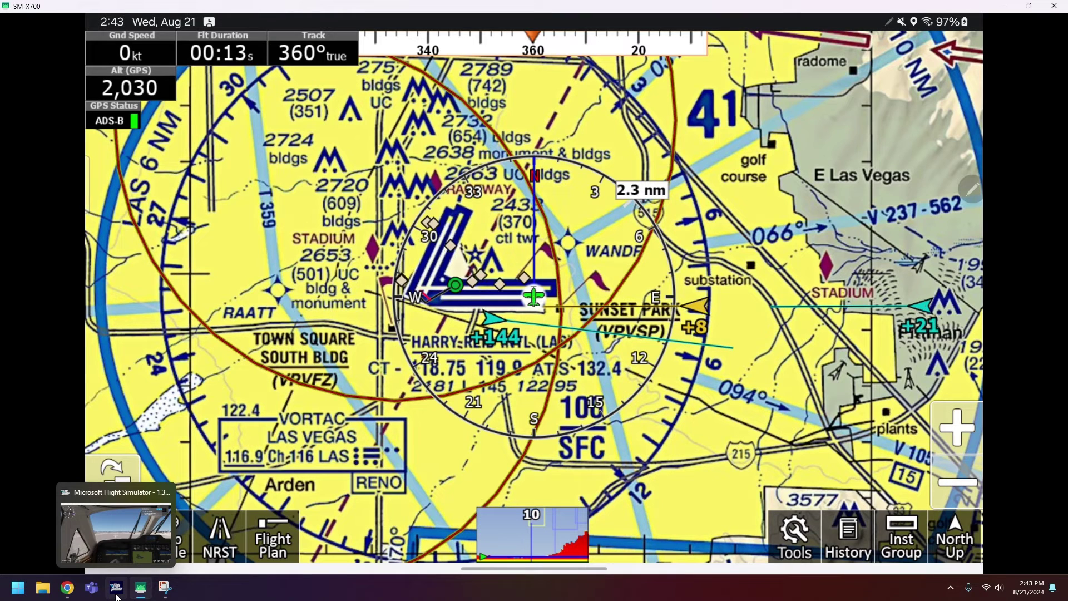
# Release the King Air's parking brake and advance the throttle to full takeoff power
pyautogui.click(116, 595)
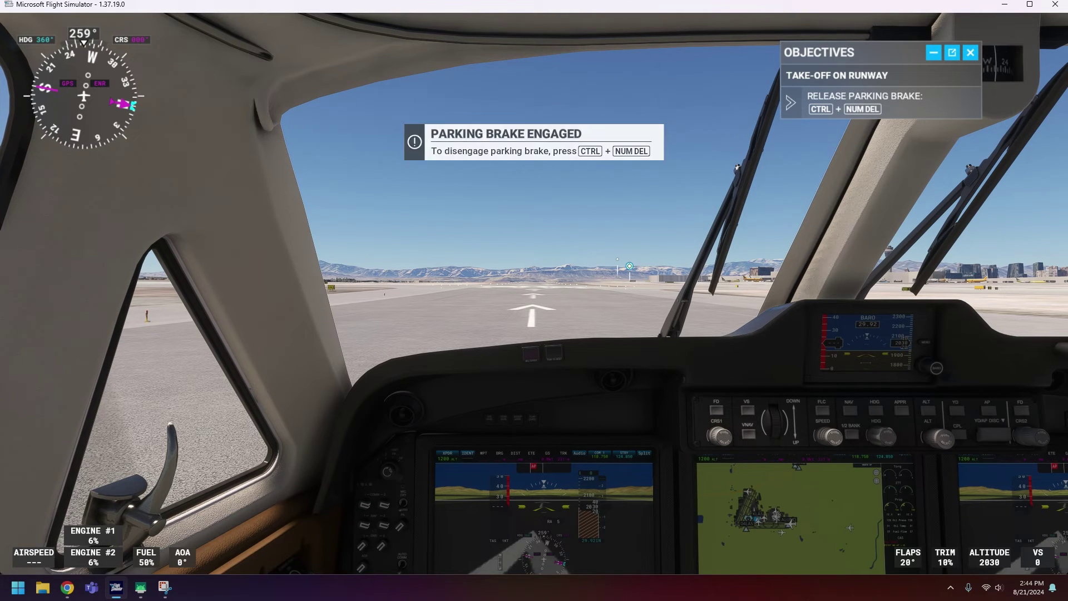
pyautogui.press('ctrl+KP_Delete')
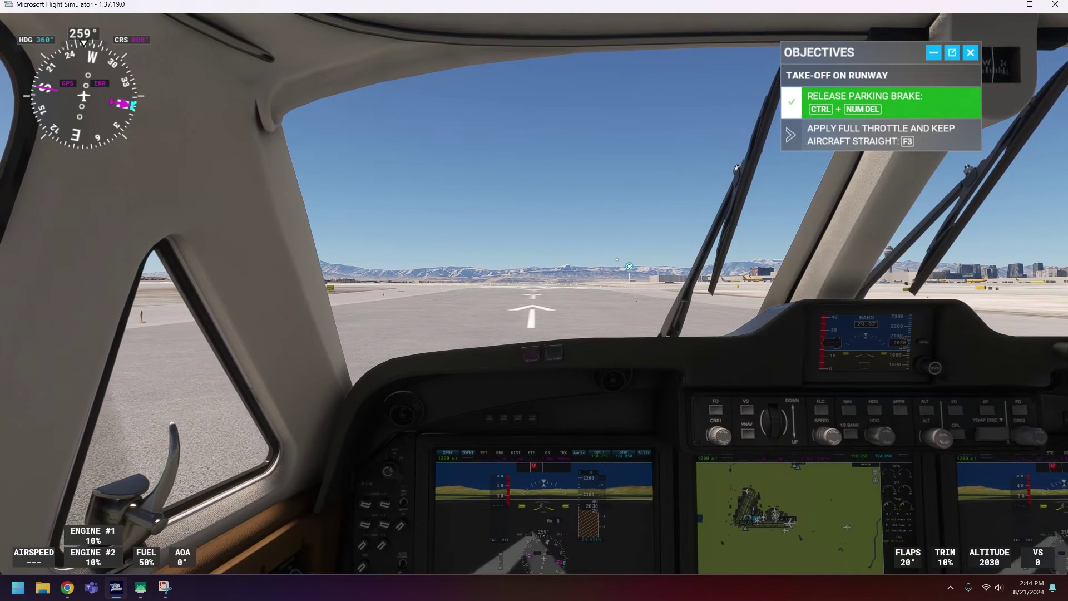
pyautogui.press('F3')
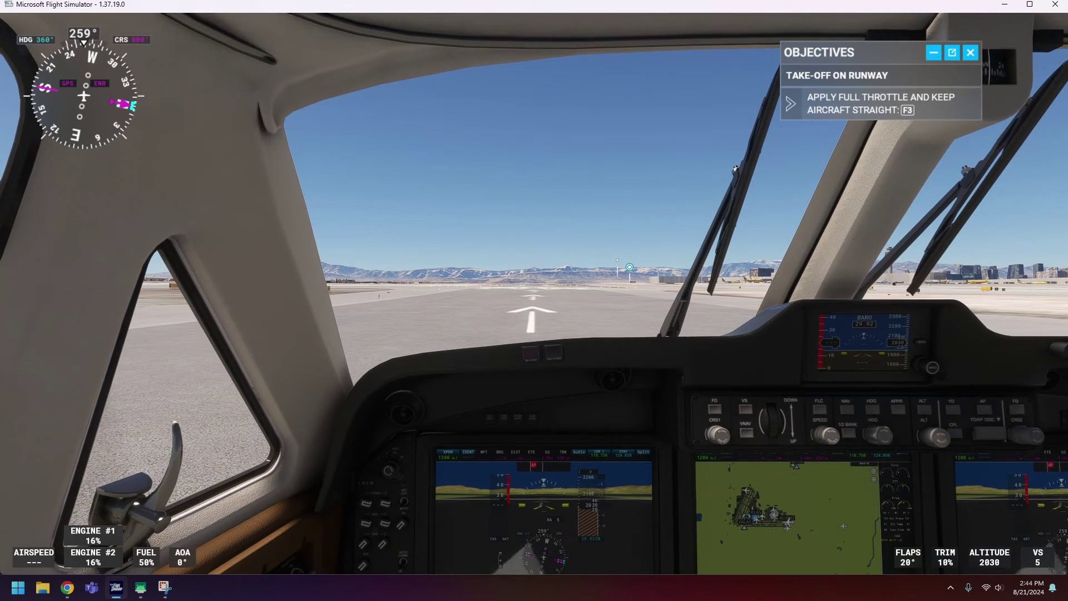
pyautogui.press('F3')
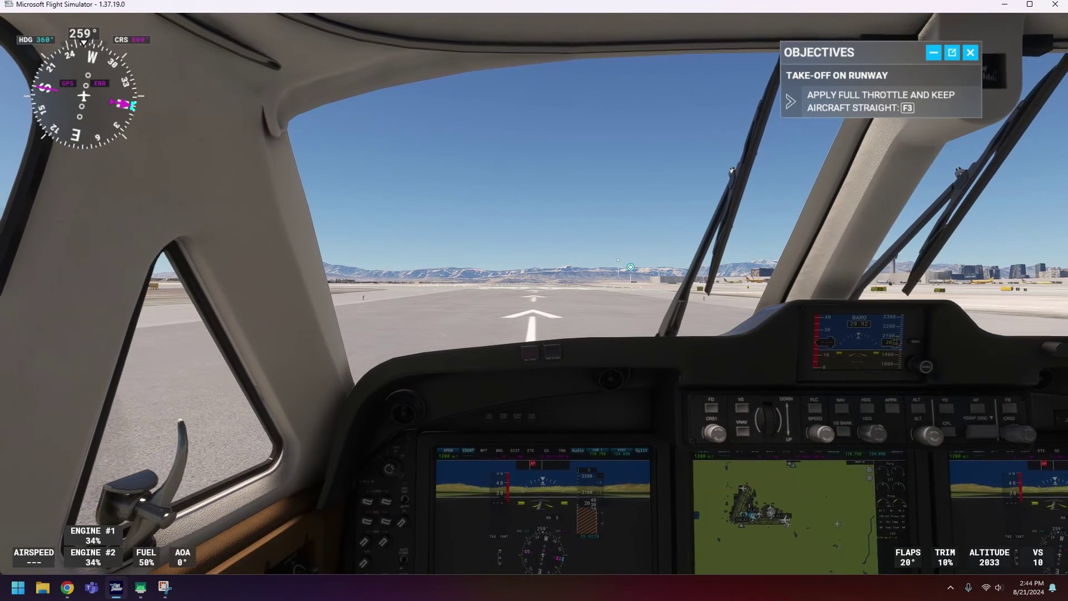
pyautogui.press('F3')
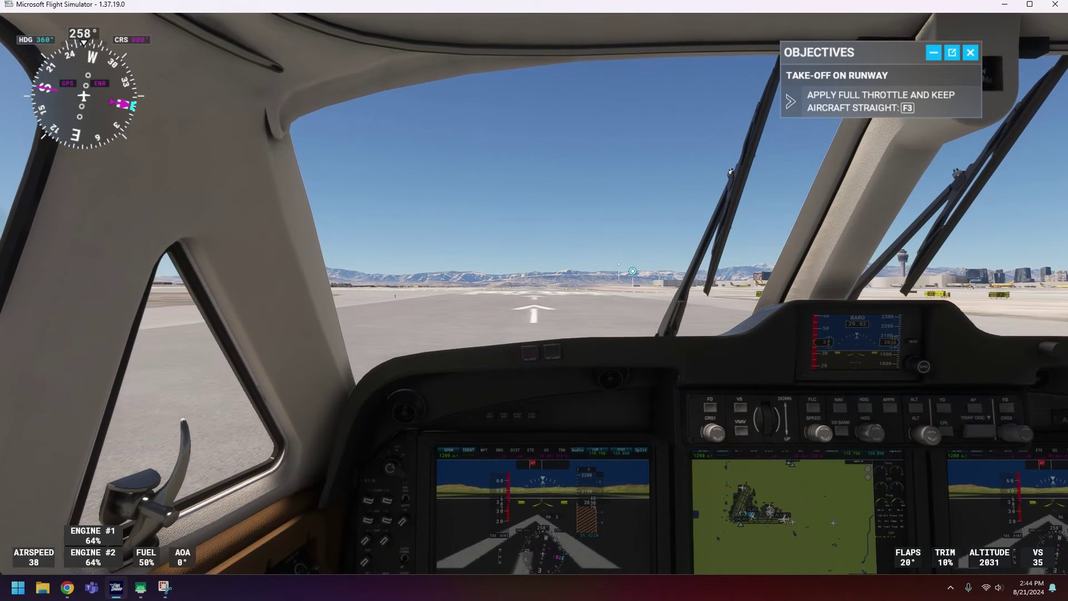
pyautogui.press('F3')
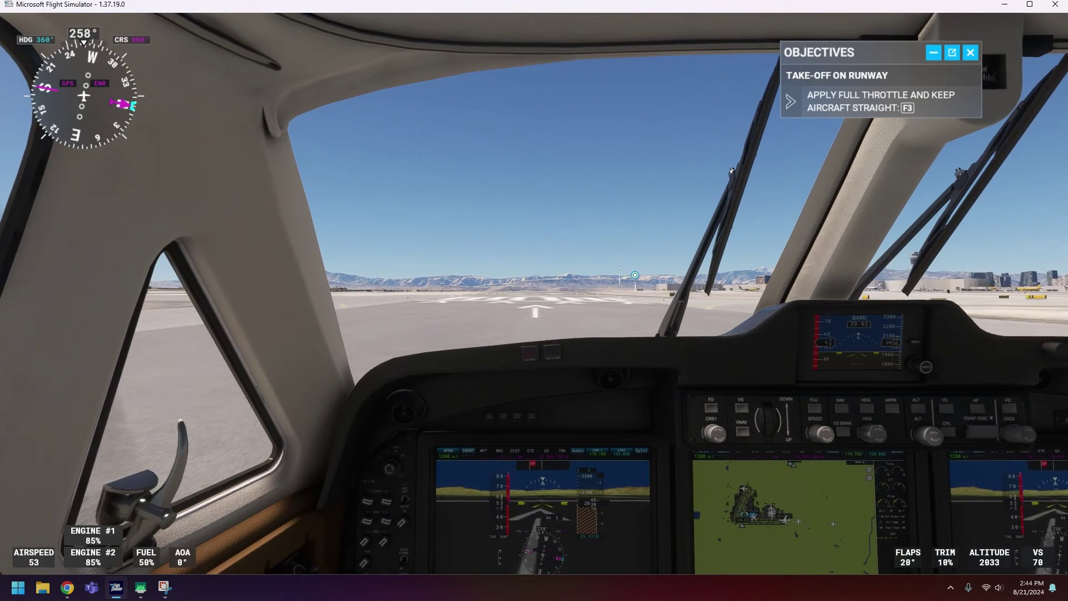
pyautogui.press('F3')
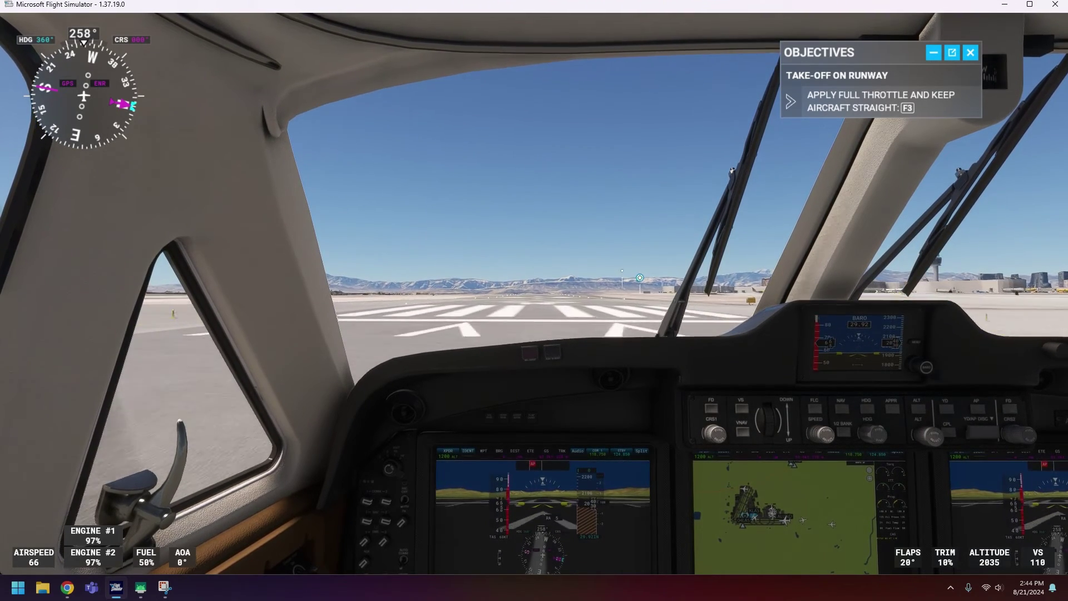
pyautogui.press('F3')
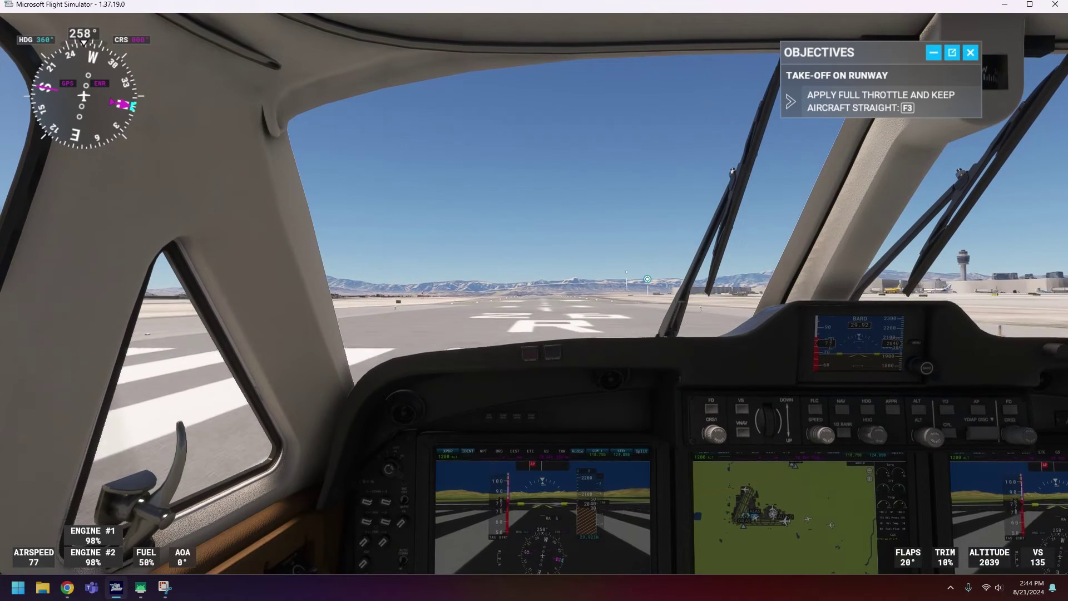
# Pitch the nose up to lift off from KLAS, then return to the EFB
pyautogui.press('Down')
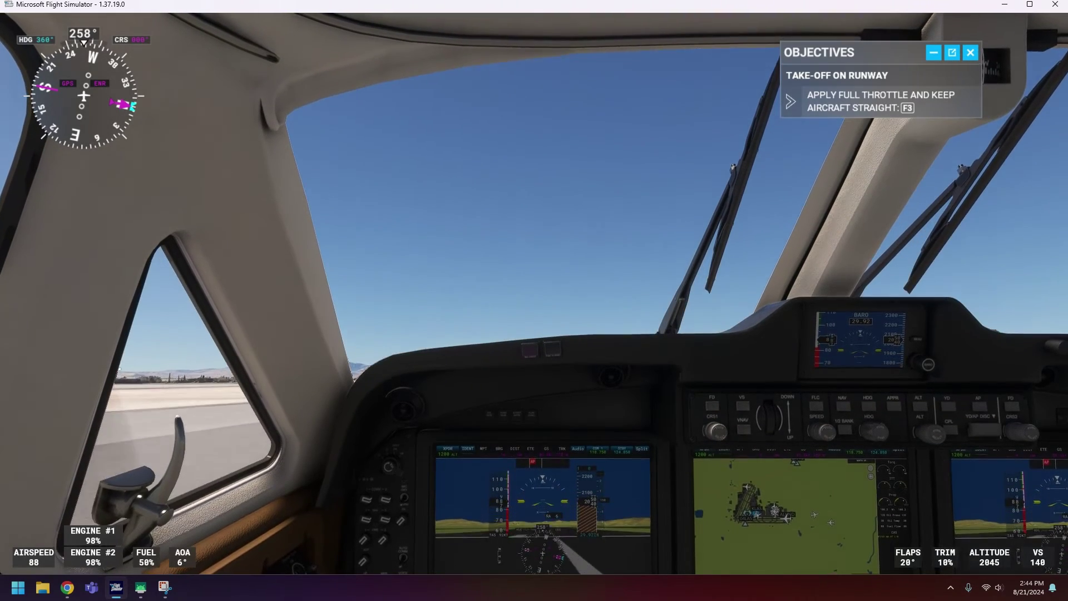
pyautogui.press('Down')
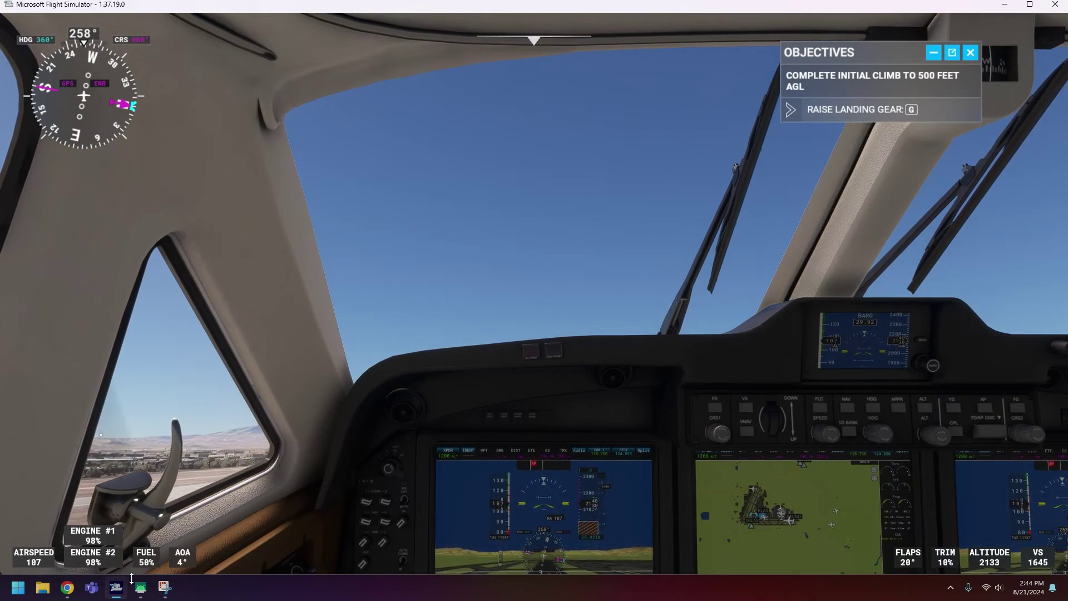
pyautogui.hotkey('alt', 'Tab')
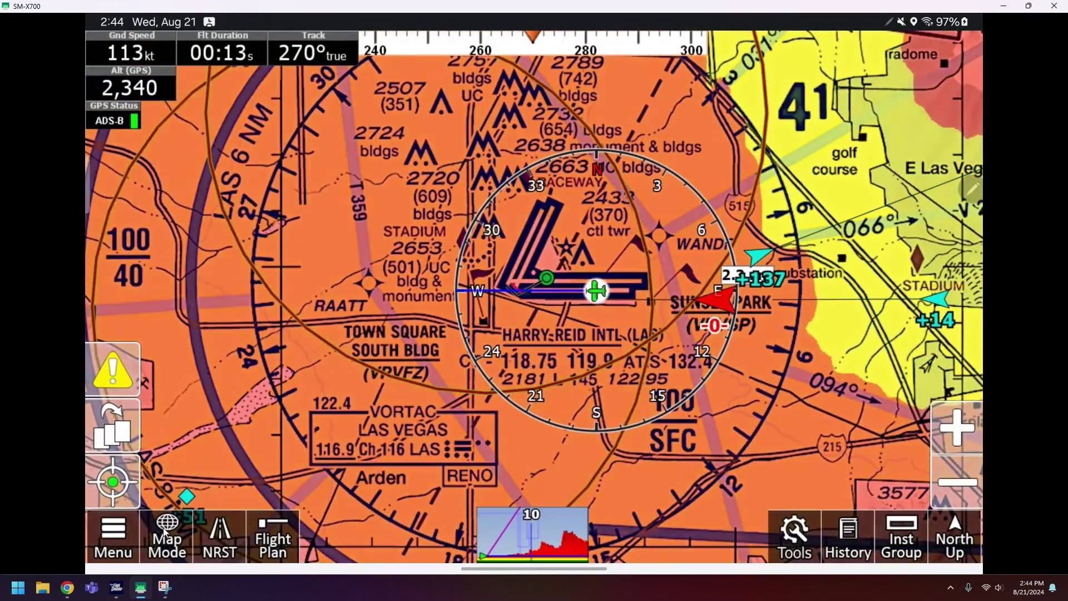
# Turn on the 3D EFIS synthetic-vision view in Map Mode and re-centre the chart beside it
pyautogui.click(167, 542)
pyautogui.click(239, 139)
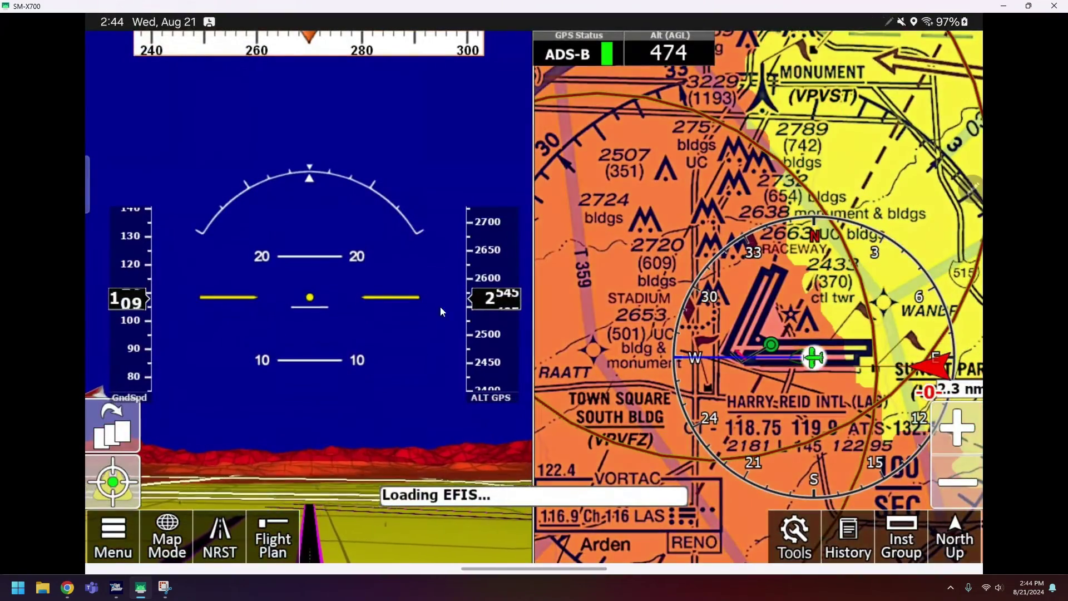
pyautogui.moveTo(883, 313); pyautogui.dragTo(793, 285)
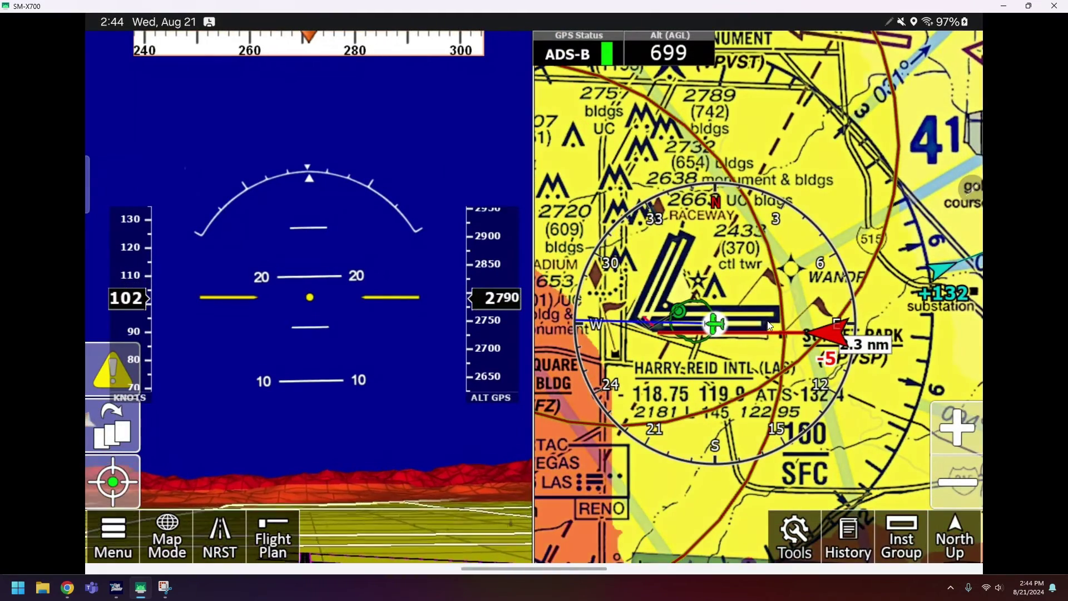
pyautogui.moveTo(623, 292); pyautogui.dragTo(753, 292)
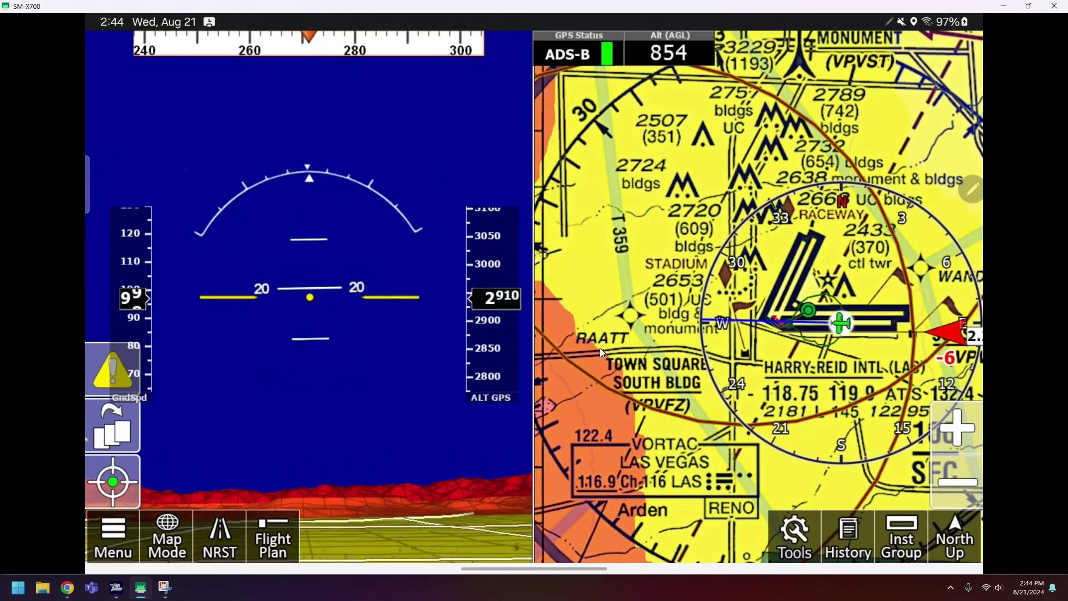
pyautogui.click(129, 539)
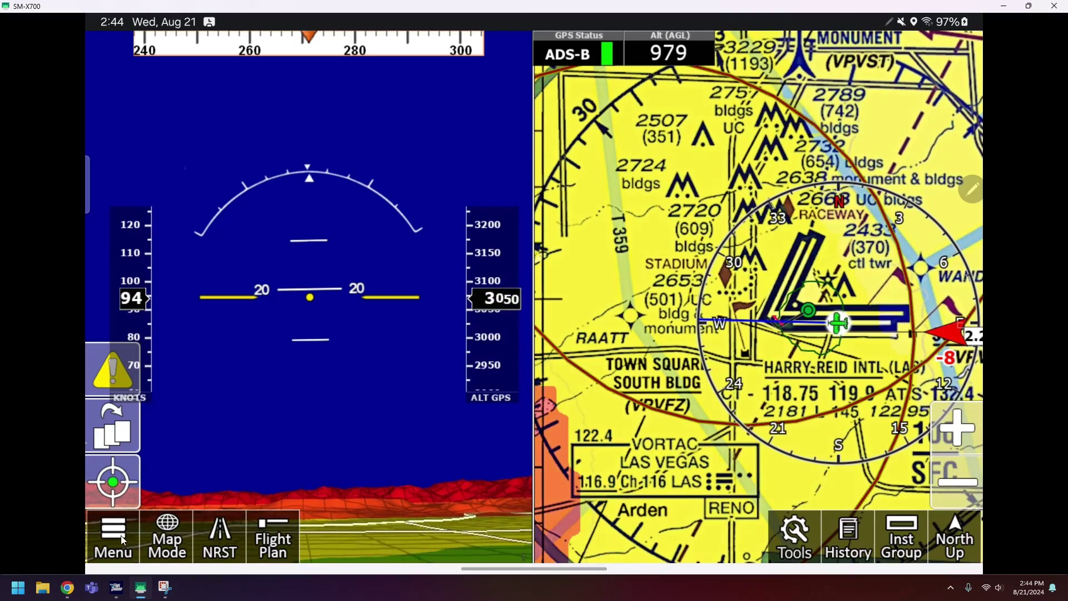
pyautogui.click(177, 433)
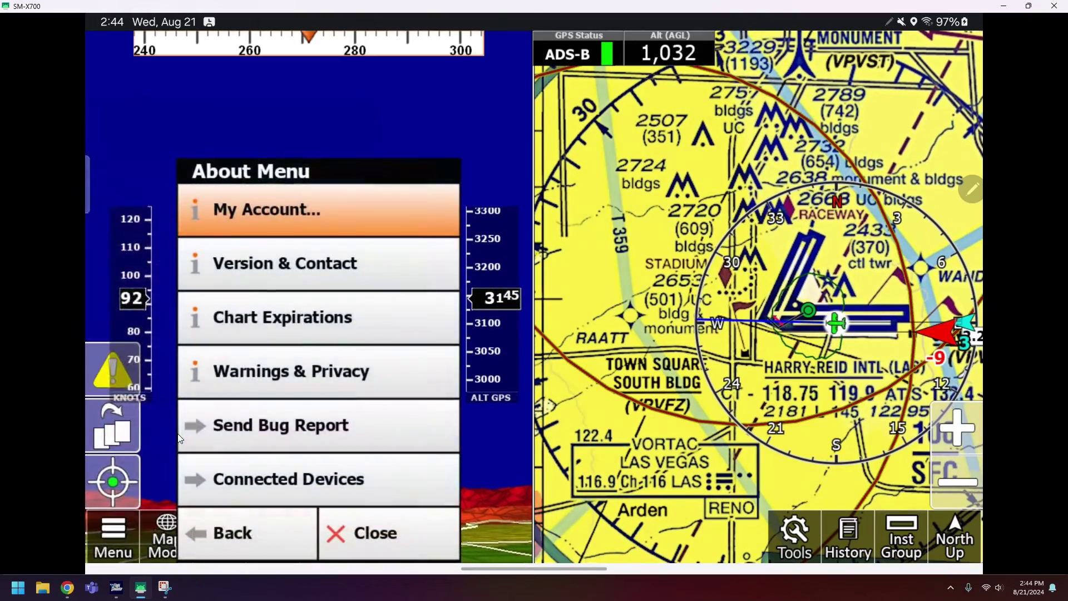
pyautogui.click(238, 475)
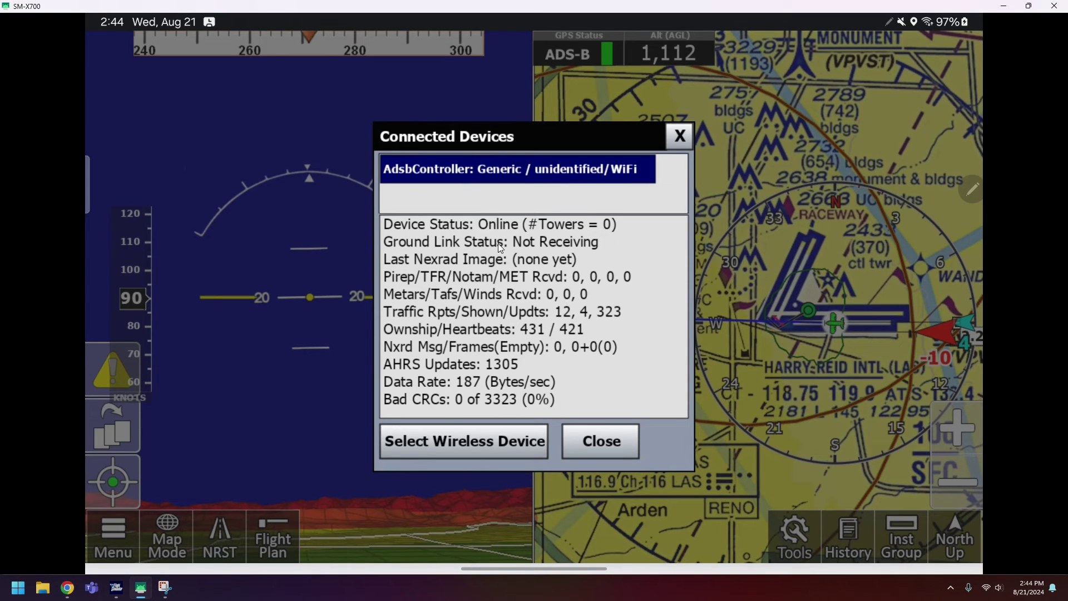
pyautogui.click(623, 440)
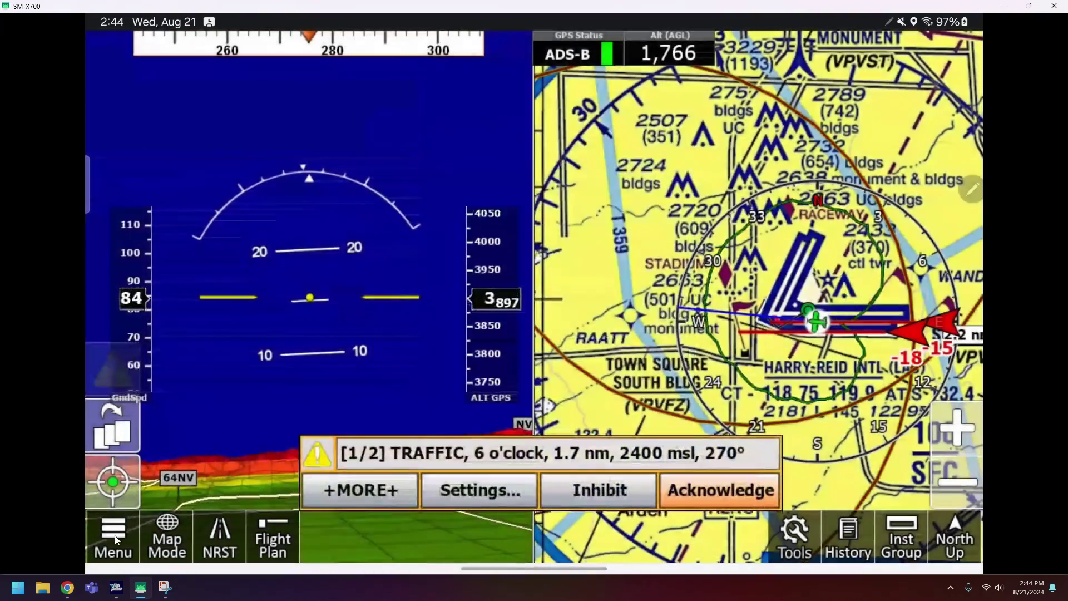
pyautogui.click(113, 537)
pyautogui.click(163, 269)
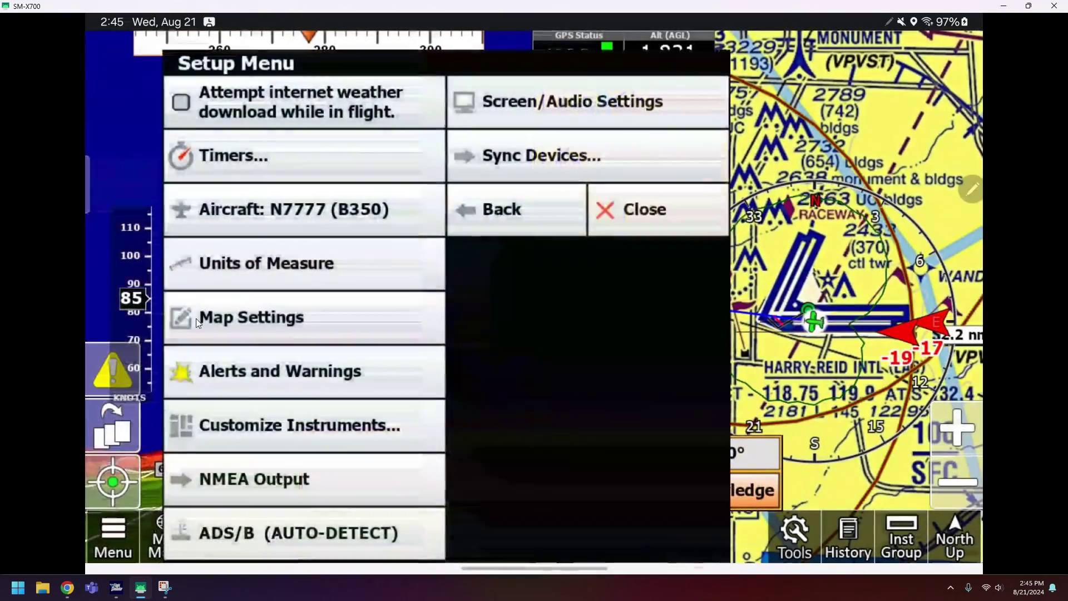
pyautogui.click(245, 531)
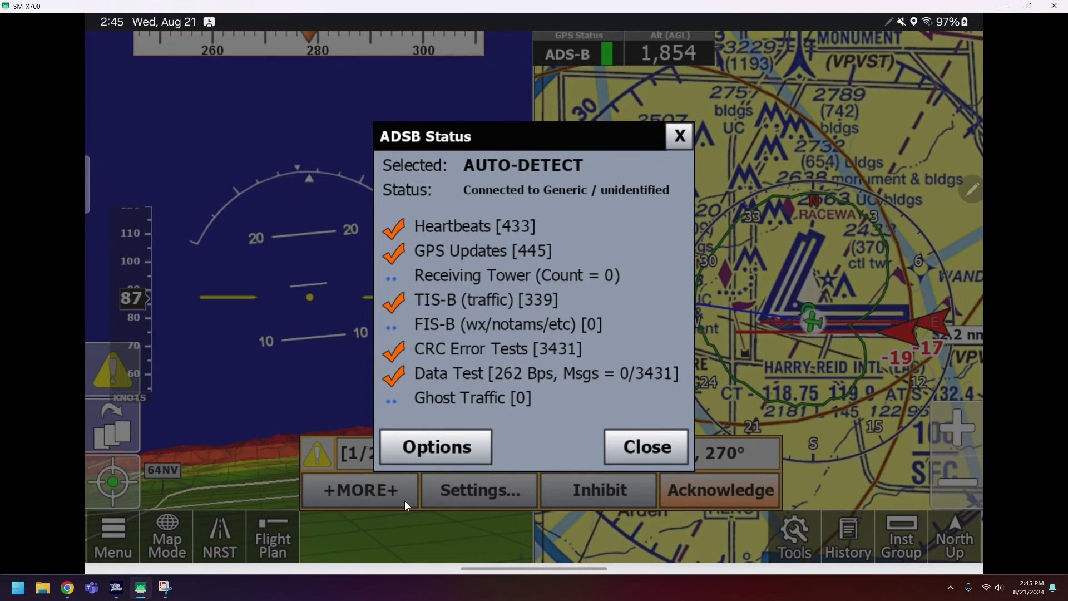
pyautogui.click(624, 449)
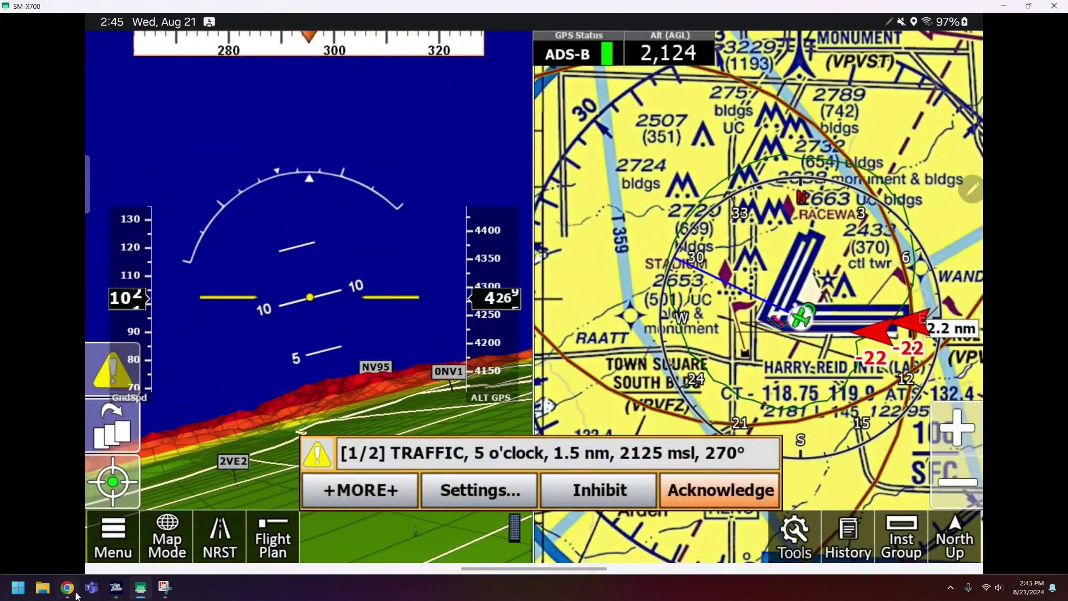
# Return to the King Air cockpit in Microsoft Flight Simulator via its taskbar icon
pyautogui.click(116, 587)
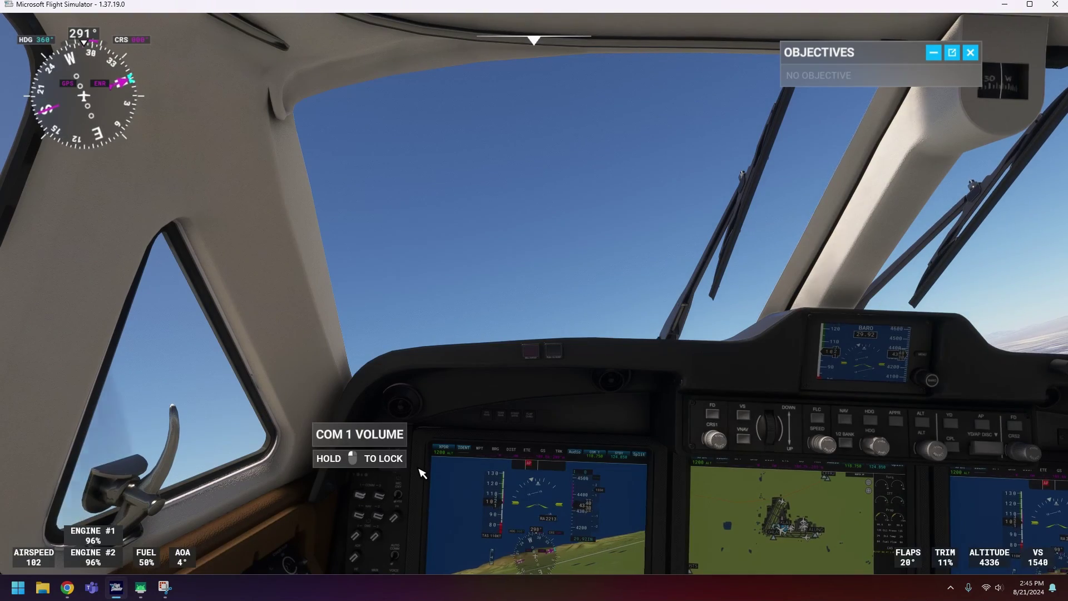